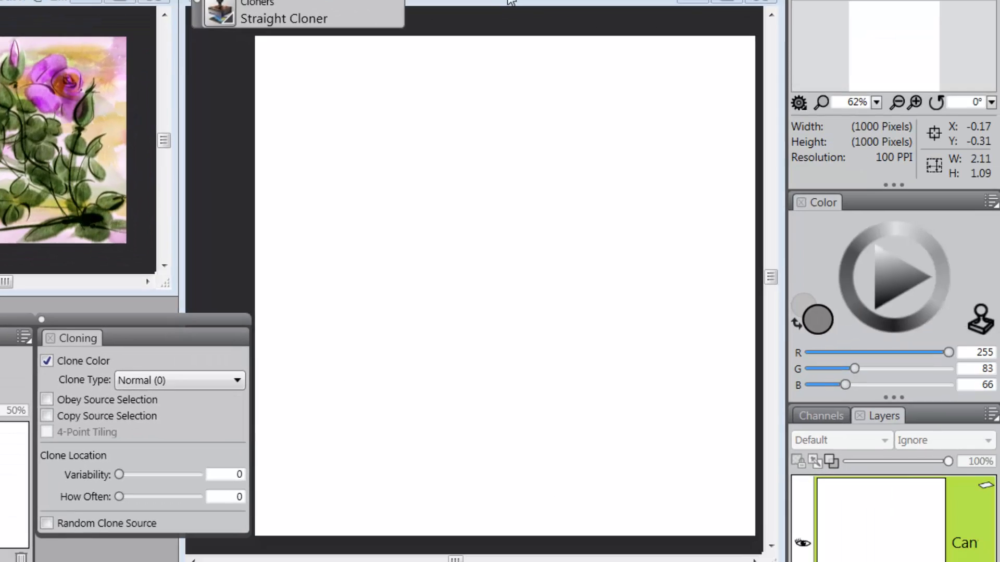
Find the Cloning panel among the brush control panels
left_click(513, 4)
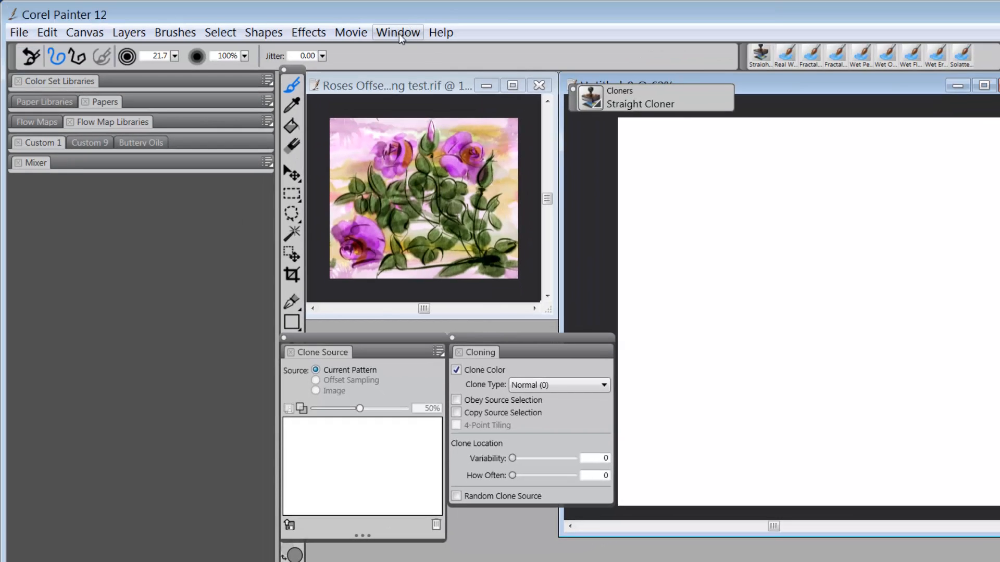
left_click(398, 33)
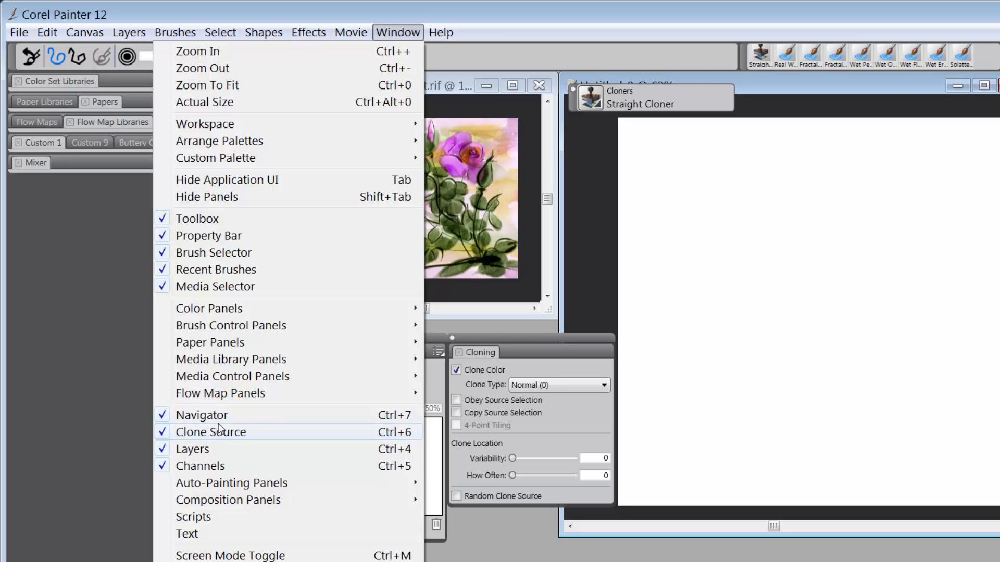
mouse_move(245, 331)
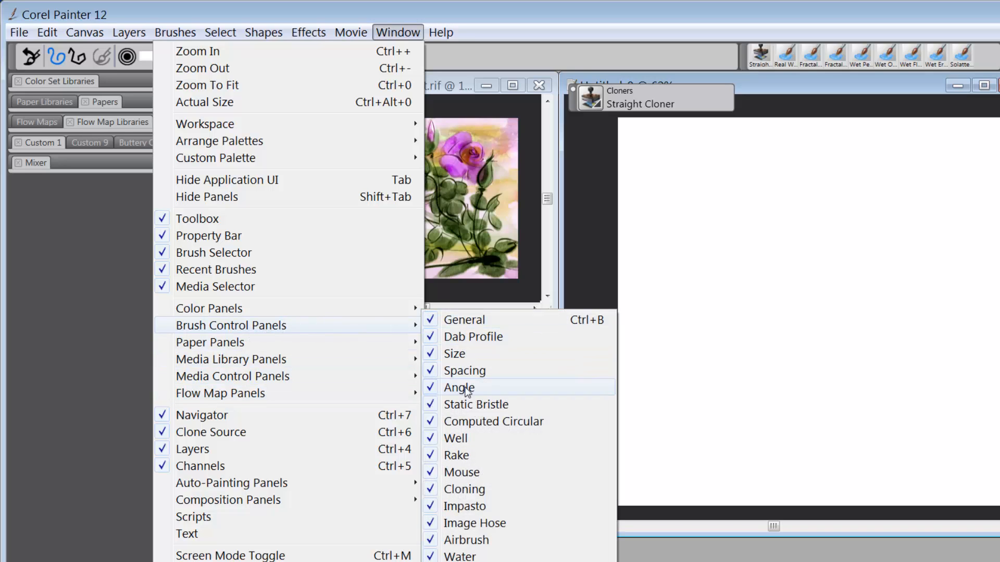
left_click(456, 490)
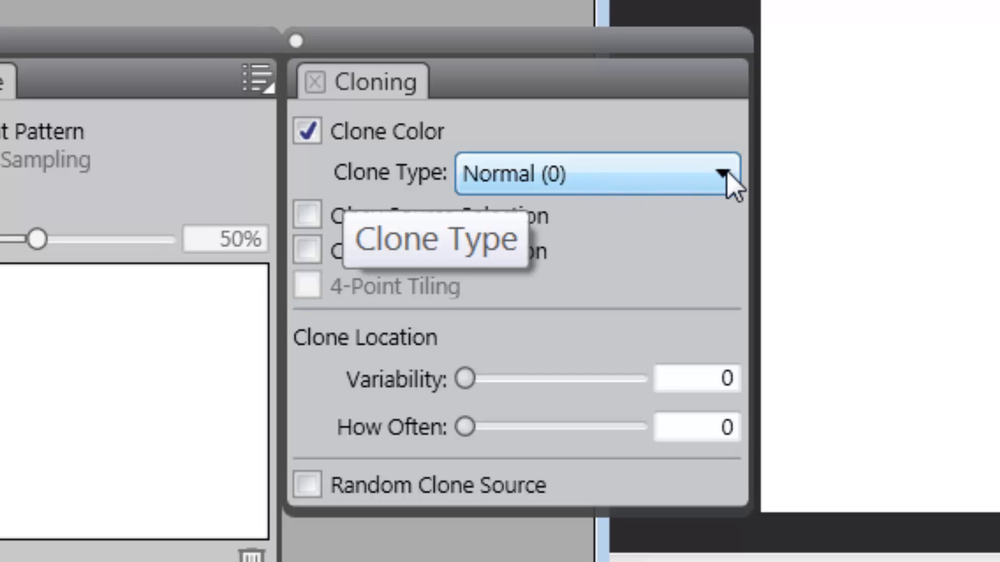
Set the Straight Cloner's clone type to Offset (1)
left_click(731, 180)
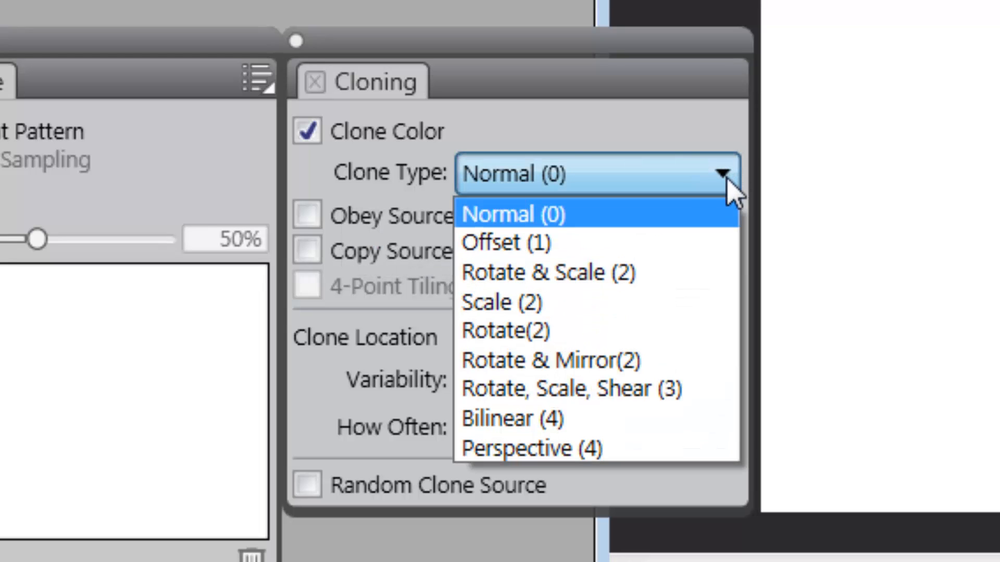
left_click(708, 240)
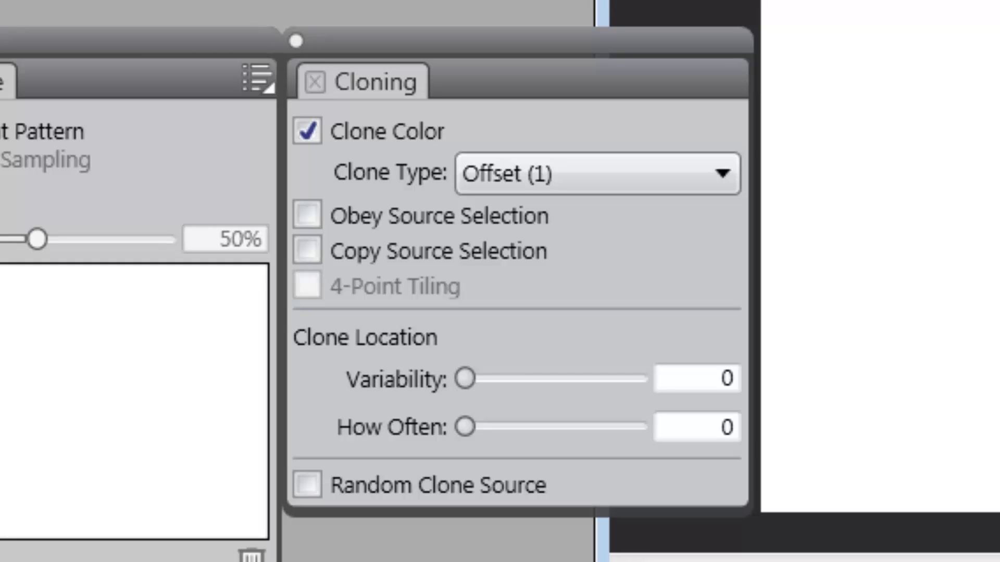
left_click(726, 174)
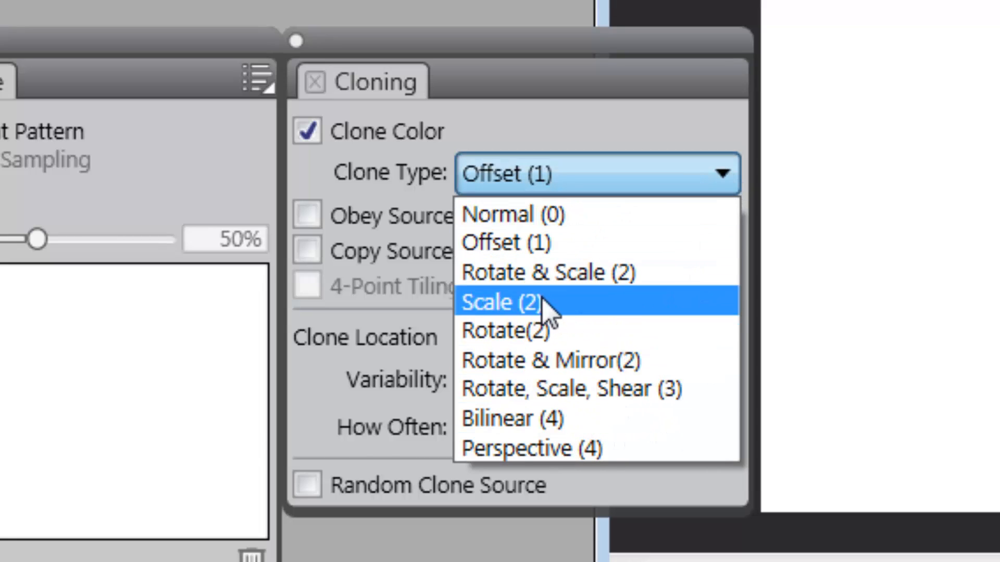
left_click(567, 242)
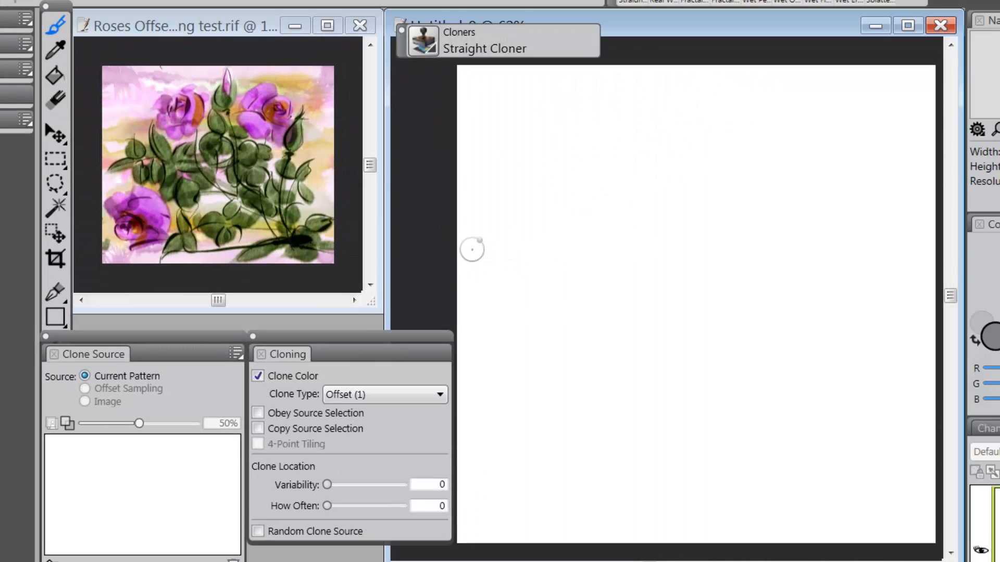
Place the clone source point near the centre of the roses image
left_click(199, 22)
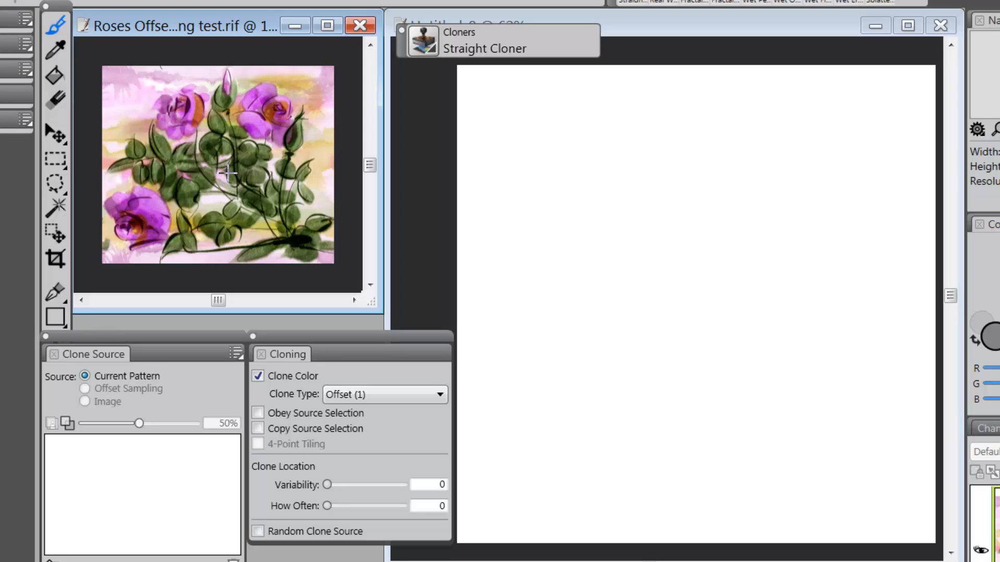
left_click(216, 164, "alt")
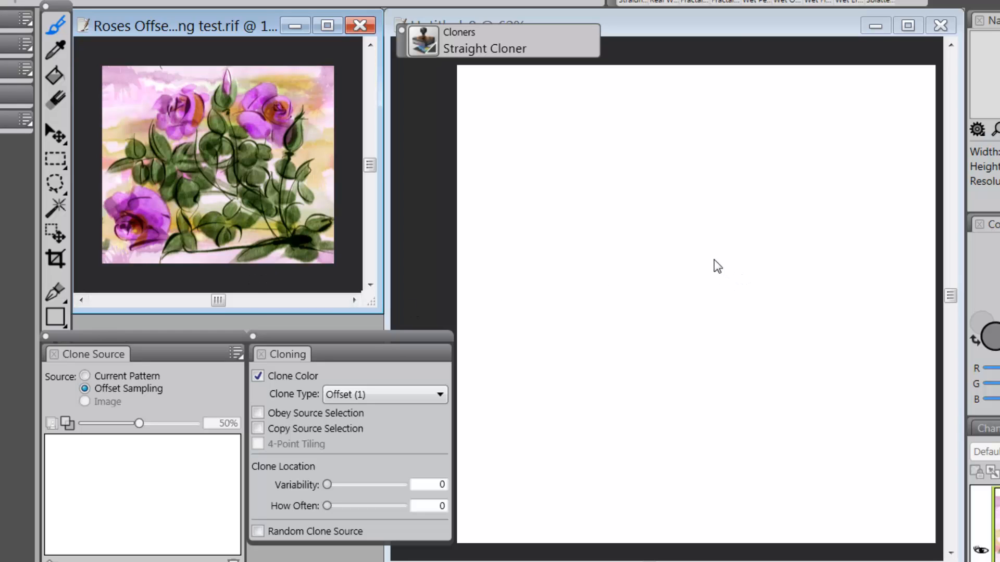
left_click(736, 31)
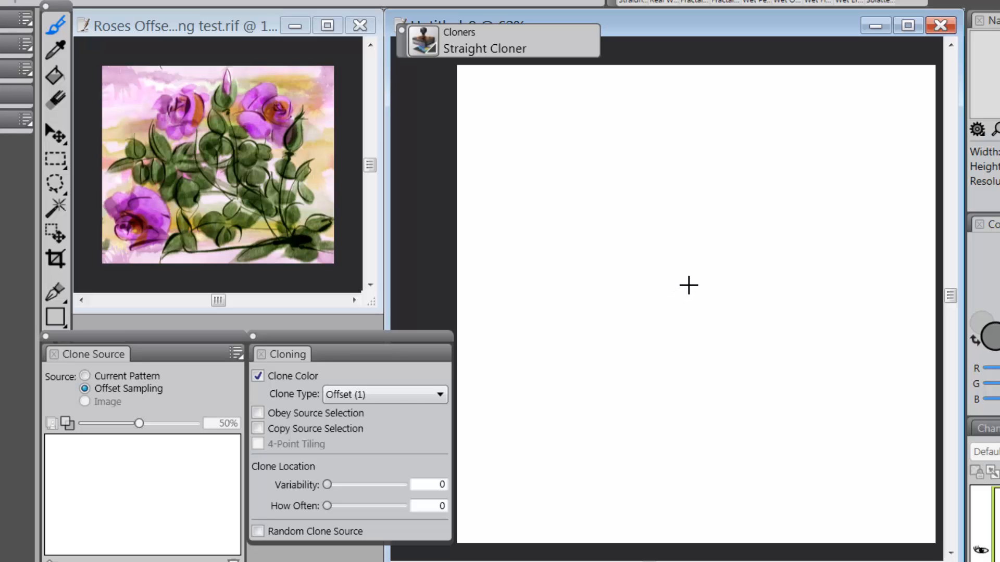
left_click(778, 158, "alt")
left_click(212, 54)
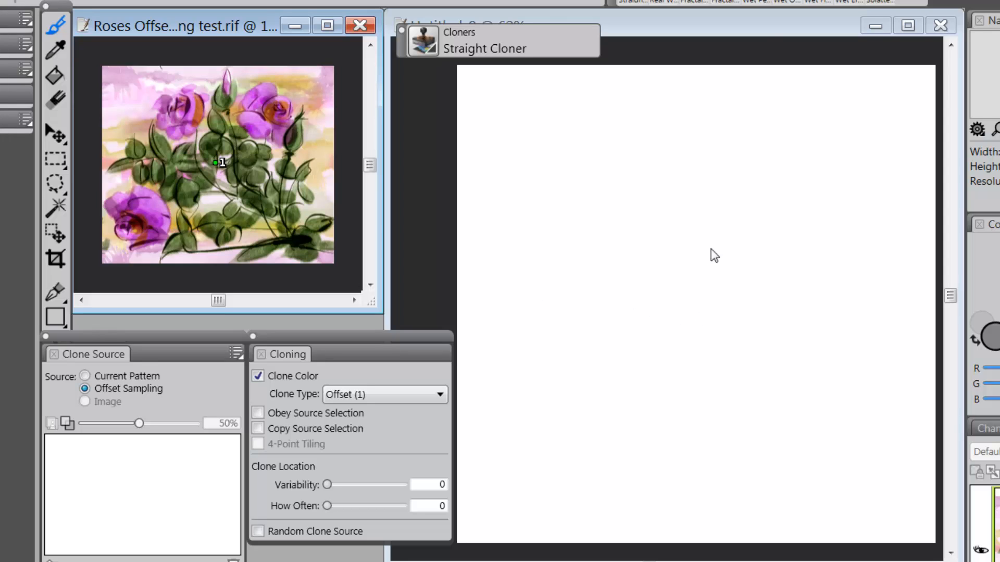
Set the clone destination point slightly above the centre of the blank canvas and paint a full copy of the roses there
left_click(762, 32)
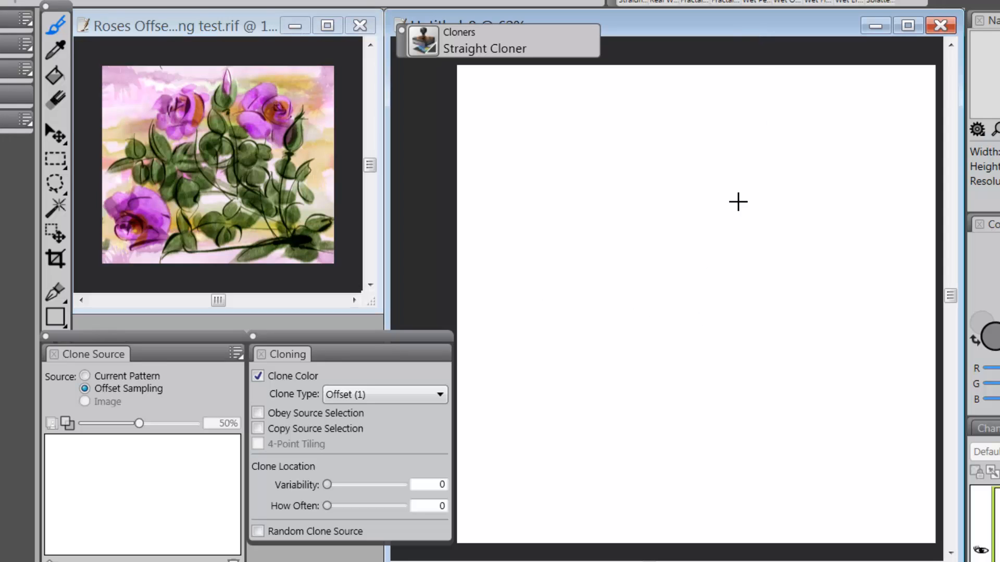
left_click(703, 249, "alt+shift")
mouse_move(716, 224)
left_mouse_down()
mouse_move(678, 304)
mouse_move(718, 196)
mouse_move(653, 301)
mouse_move(687, 188)
mouse_move(626, 216)
left_mouse_up()
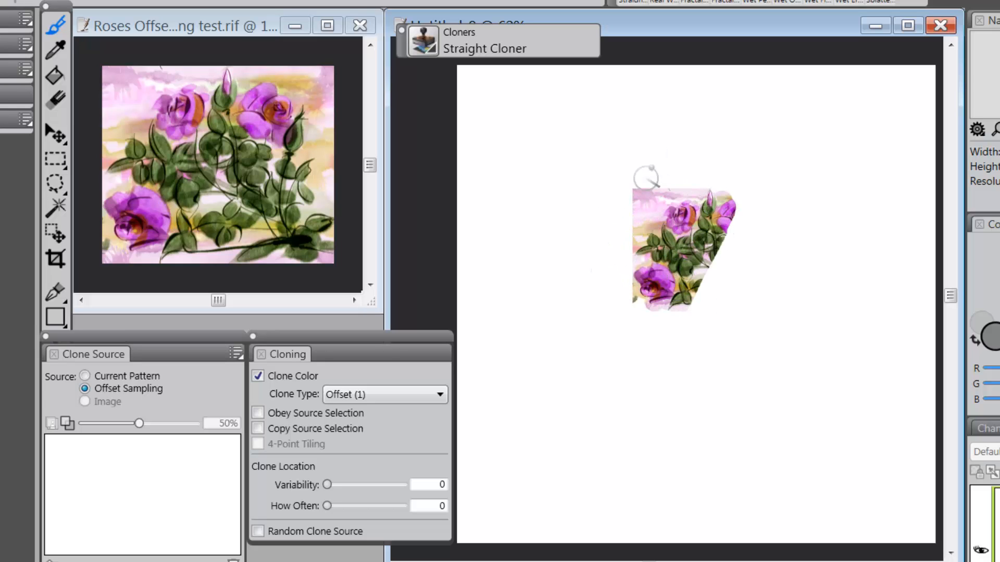
mouse_move(646, 177)
left_mouse_down()
mouse_move(735, 185)
mouse_move(722, 243)
mouse_move(736, 243)
mouse_move(731, 271)
mouse_move(745, 289)
mouse_move(739, 315)
mouse_move(749, 327)
mouse_move(747, 338)
mouse_move(728, 330)
mouse_move(730, 251)
mouse_move(715, 263)
mouse_move(712, 337)
left_mouse_up()
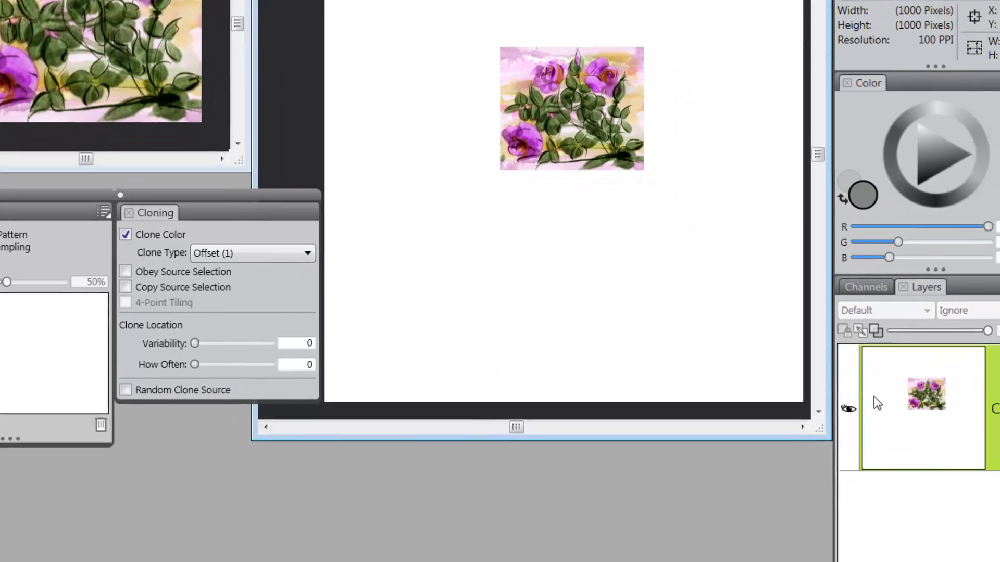
Add a new layer above the canvas in the untitled document
scroll(887, 312, "down", 3)
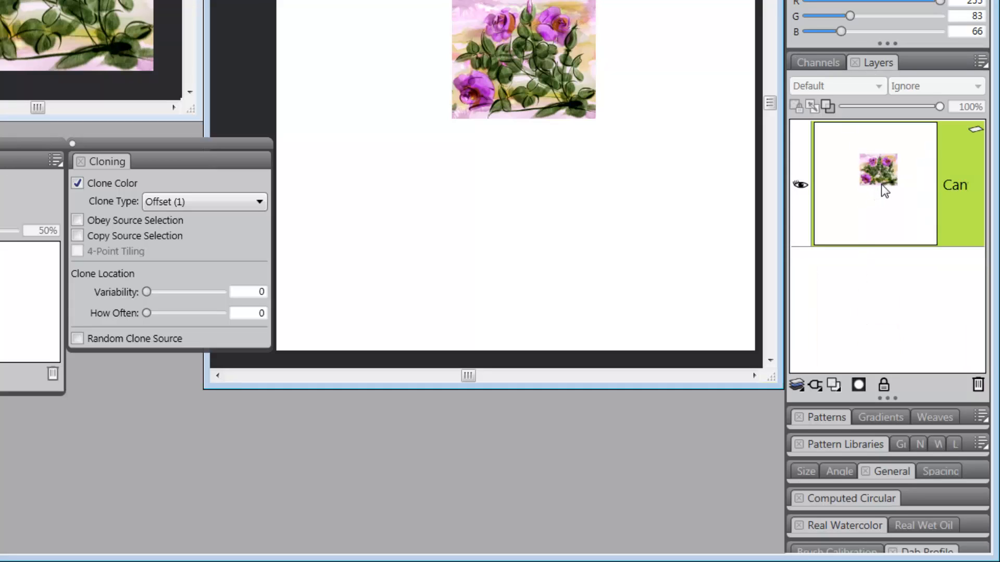
left_click(833, 385)
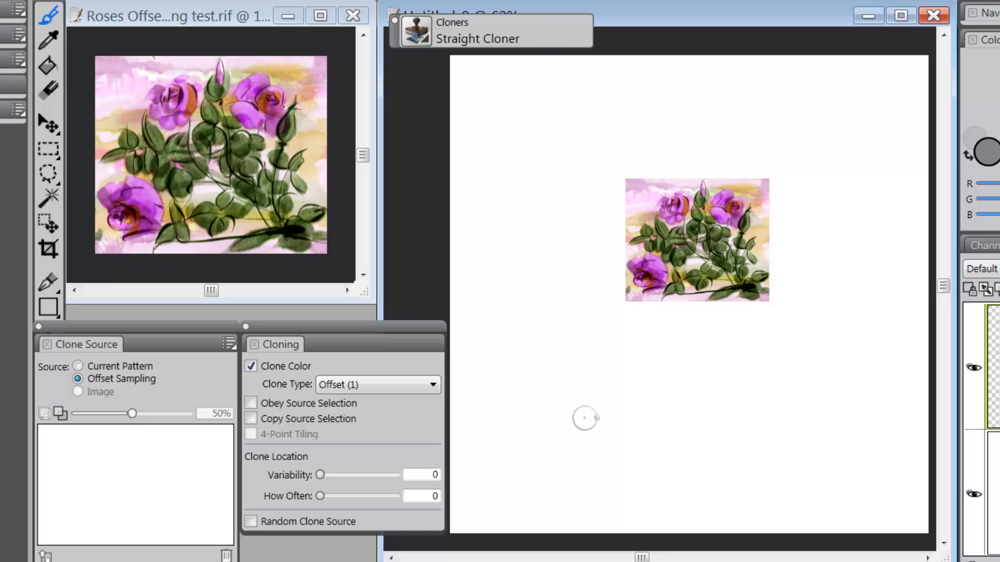
Set a new clone destination at the lower left of the canvas, paint a second copy of the roses there, and undo it
key("alt")
left_click(579, 404, "alt")
key("alt")
left_click(207, 17)
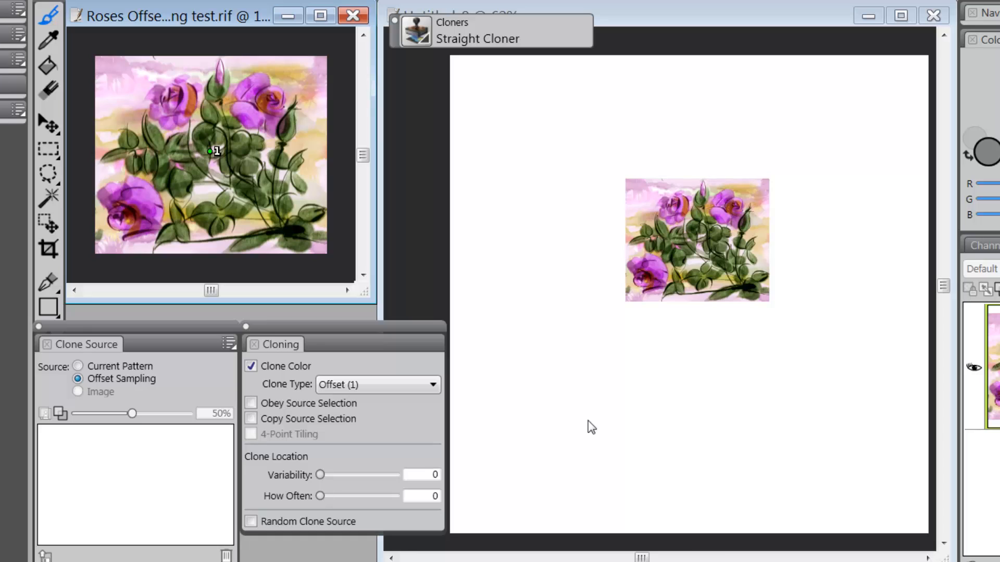
left_click(559, 394)
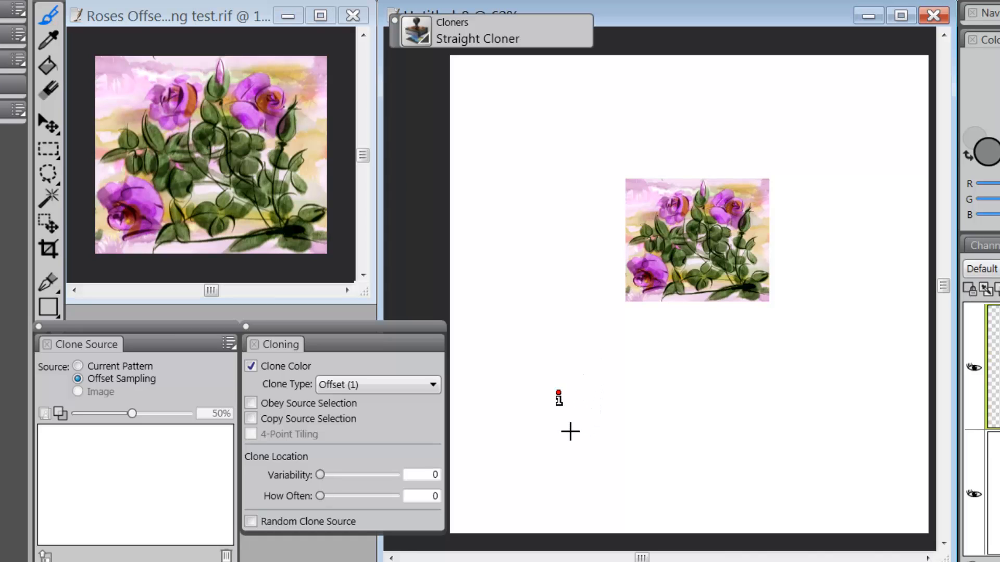
mouse_move(539, 432)
left_mouse_down()
mouse_move(576, 332)
mouse_move(562, 325)
mouse_move(521, 396)
mouse_move(498, 313)
mouse_move(469, 359)
mouse_move(528, 327)
mouse_move(492, 442)
mouse_move(520, 468)
mouse_move(578, 432)
mouse_move(600, 461)
mouse_move(647, 412)
mouse_move(643, 377)
mouse_move(594, 336)
left_mouse_up()
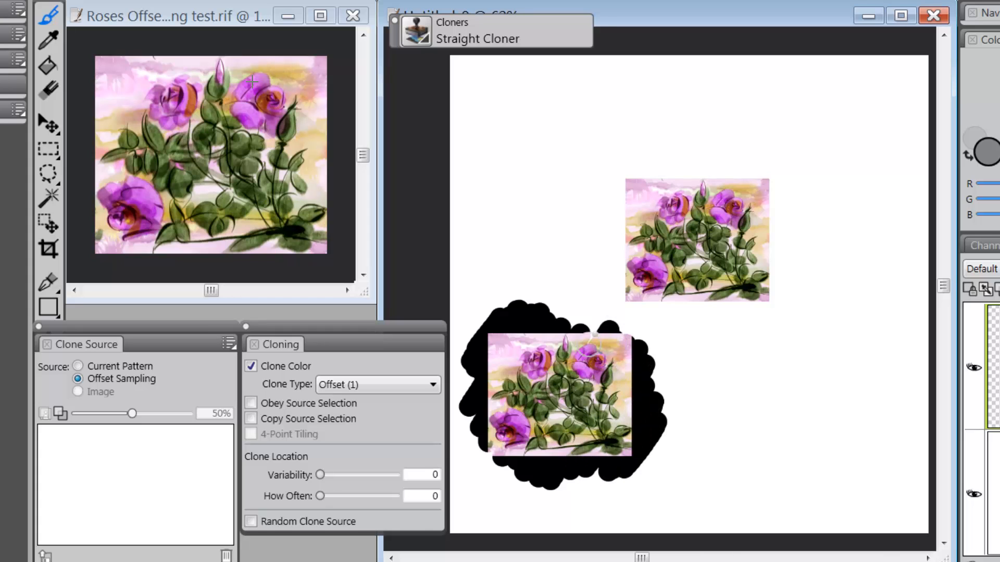
left_click_drag(503, 438, 479, 477)
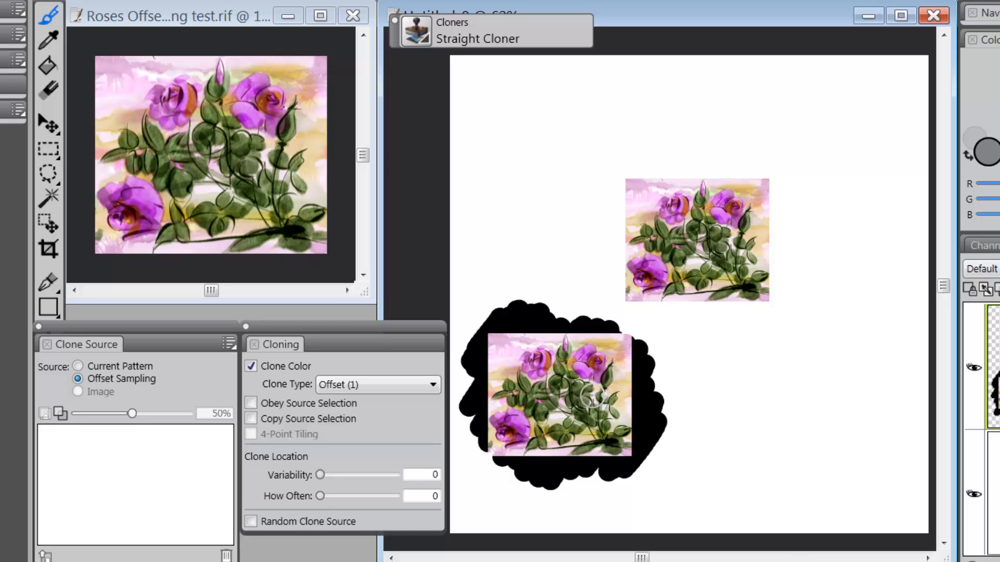
key("ctrl+z")
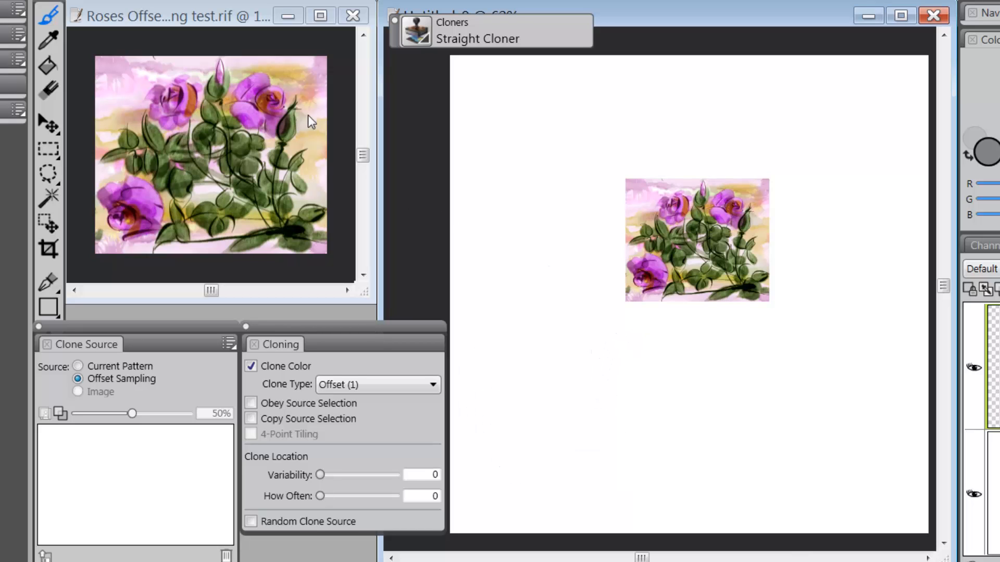
Select the entire roses image and enable Obey Source Selection for cloning
left_click(208, 17)
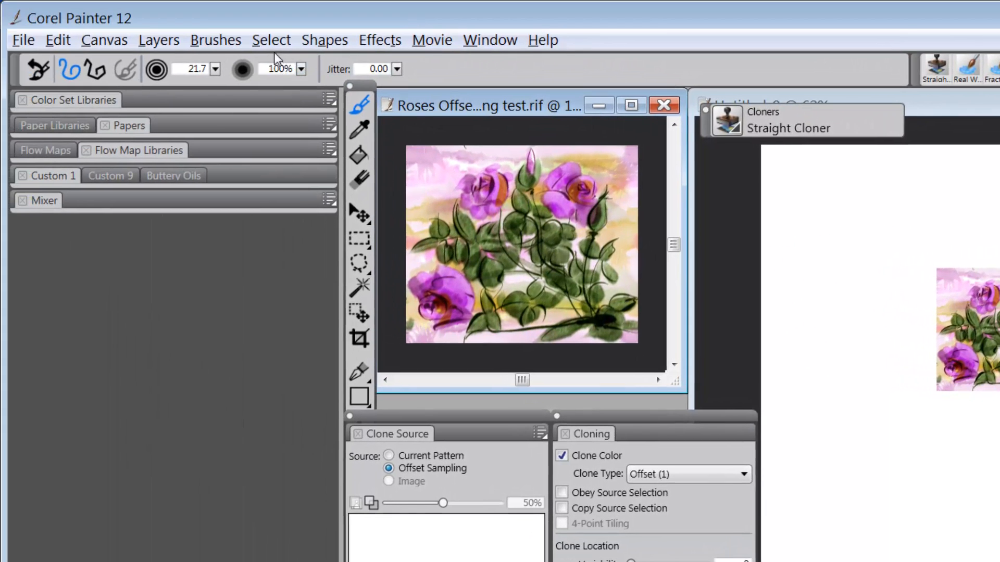
left_click(272, 38)
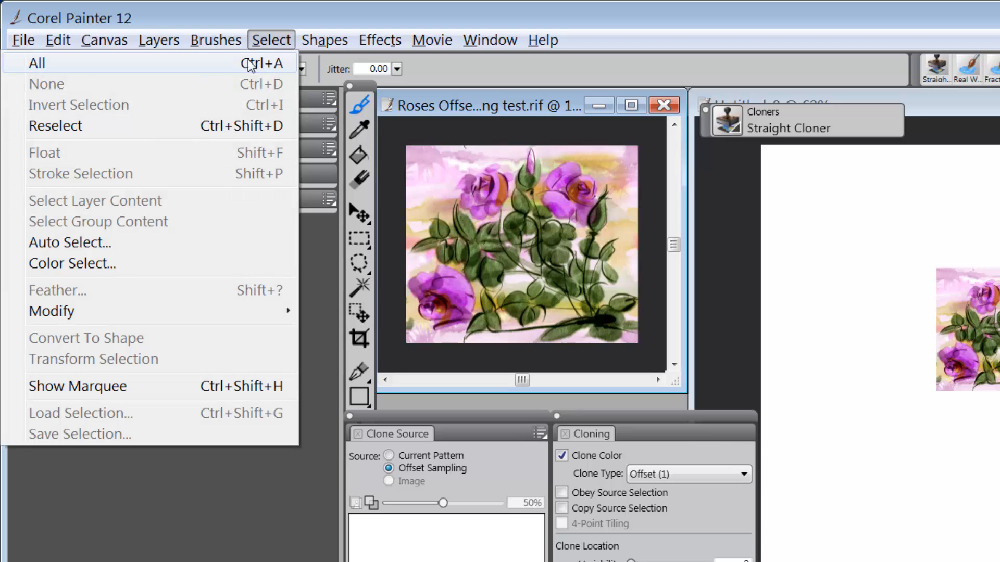
mouse_move(490, 40)
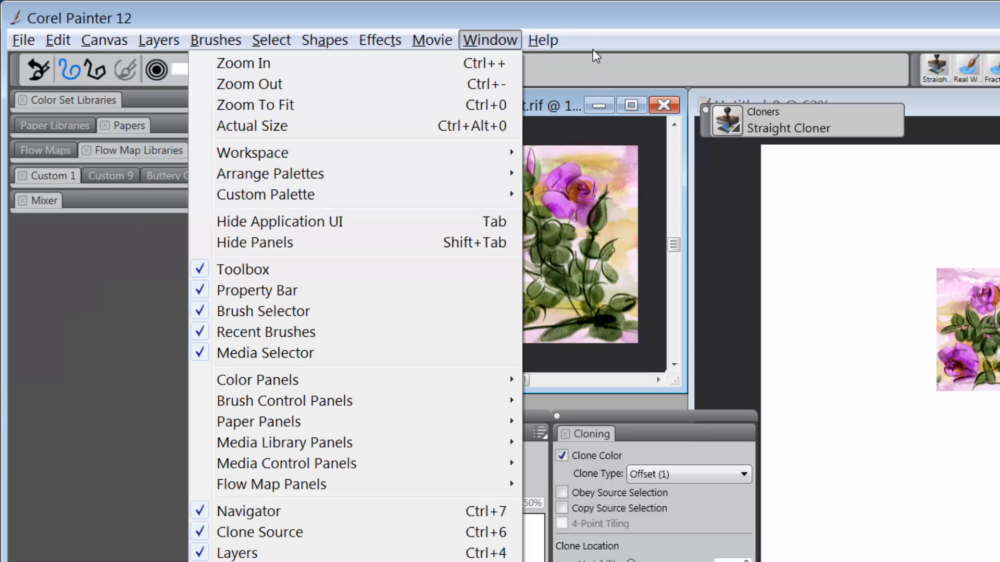
left_click(628, 42)
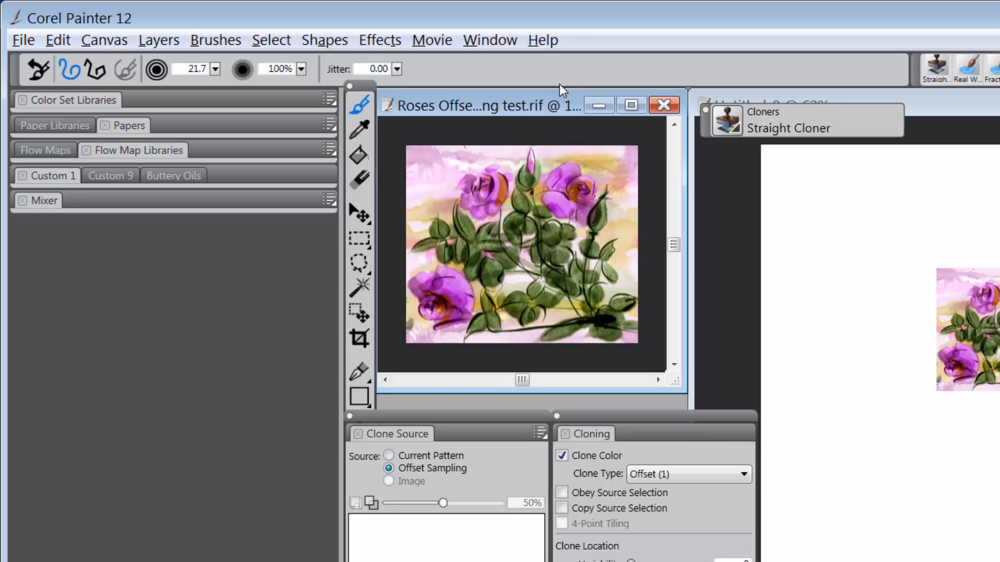
key("ctrl+a")
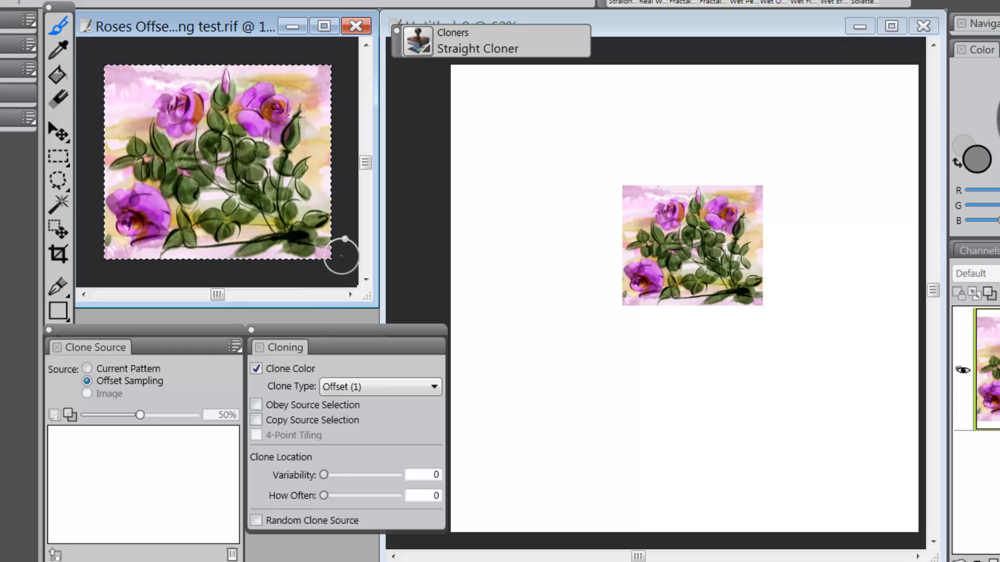
left_click(255, 405)
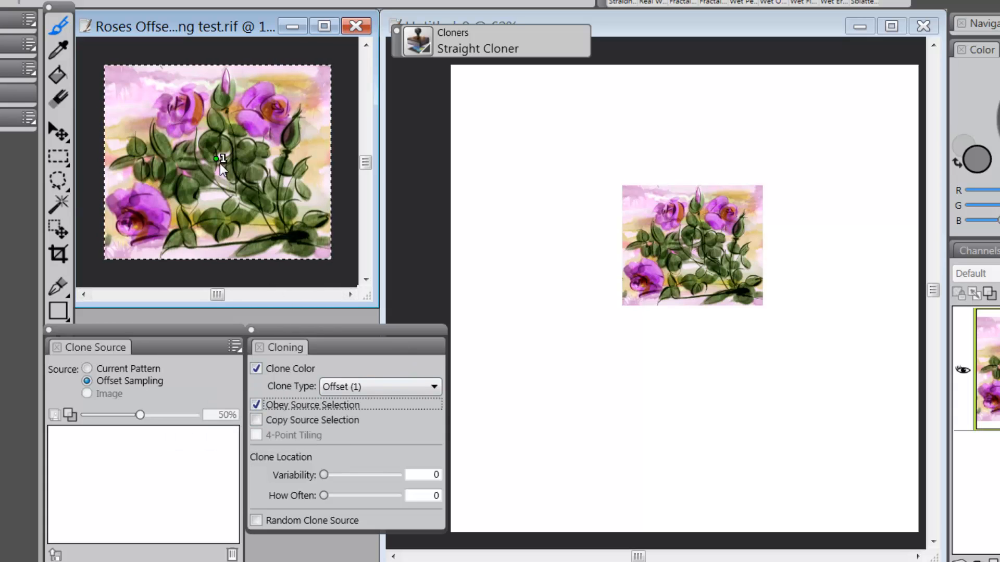
Place the clone source point on the selected roses image and shift it slightly right of centre
left_click(216, 158, "alt")
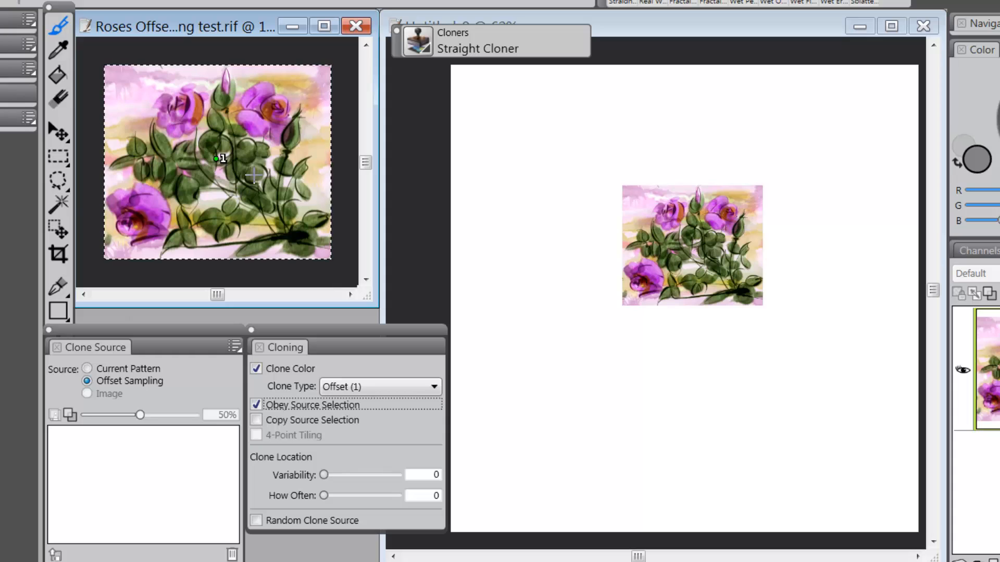
left_click(245, 157, "alt")
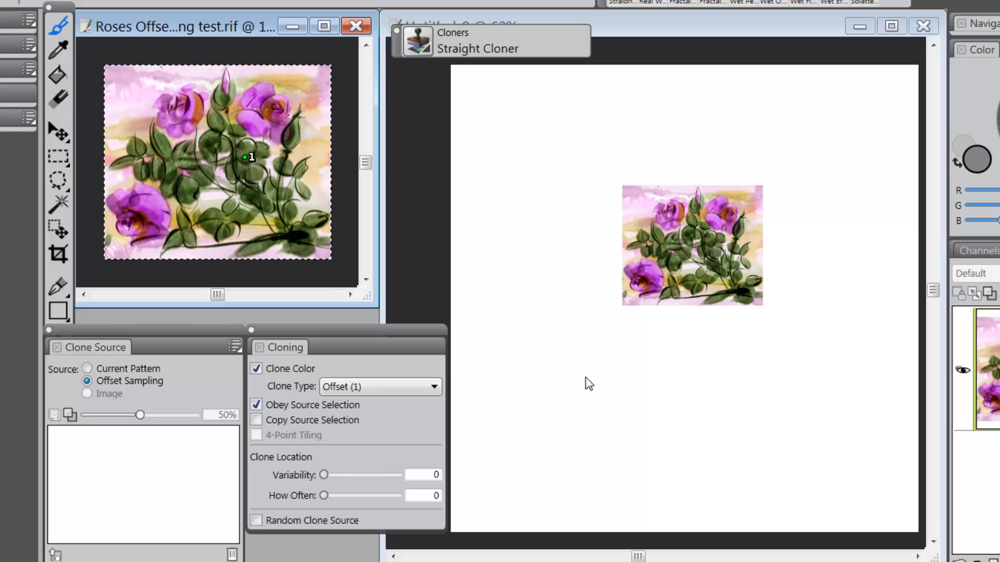
left_click(667, 27)
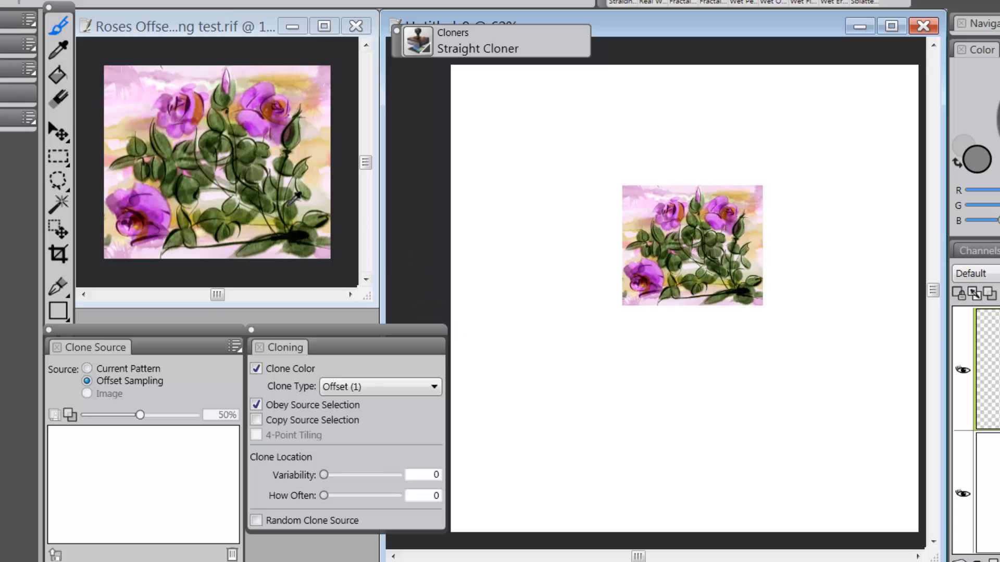
Select the entire roses image and place the clone source point near its centre
left_click(221, 33)
key("ctrl+a")
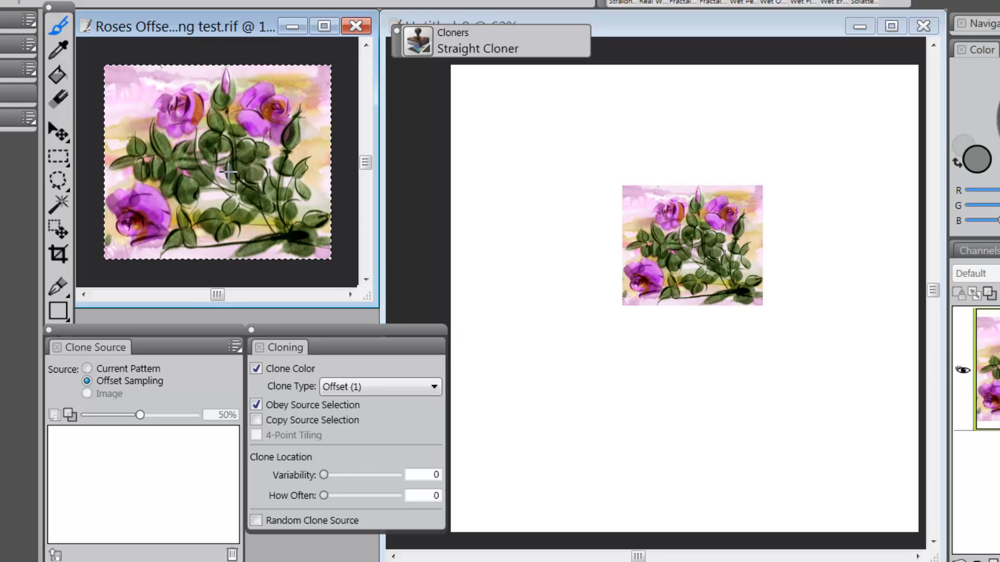
left_click(219, 156, "alt")
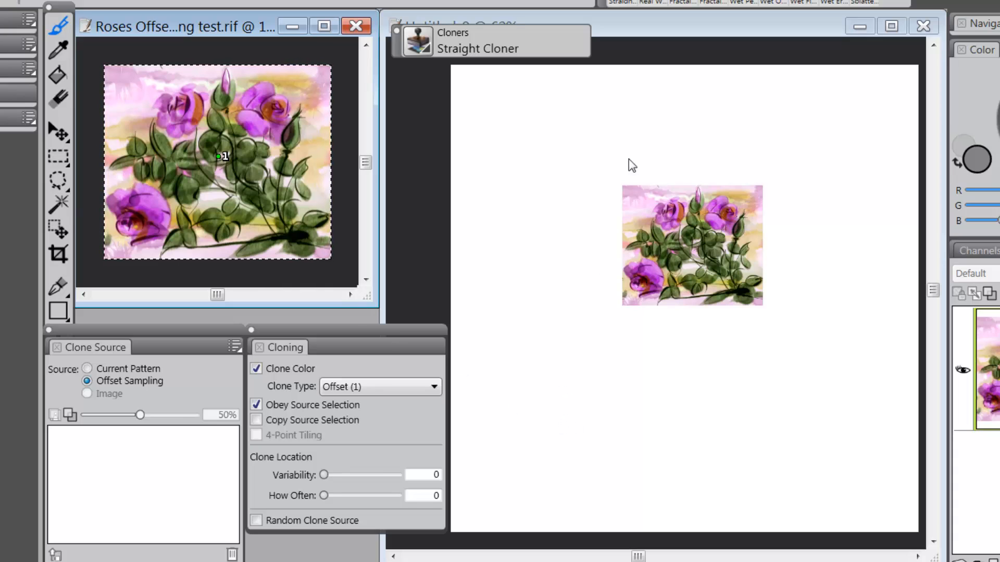
Set the clone destination at the lower left of the untitled canvas and paint a complete copy of the roses there
left_click(650, 37)
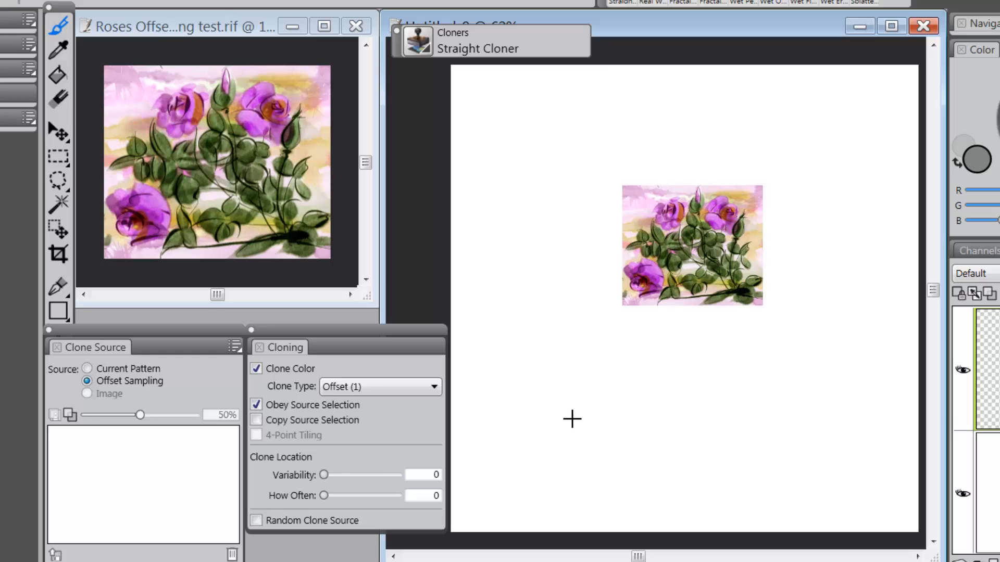
mouse_move(578, 373)
left_mouse_down()
mouse_move(542, 441)
mouse_move(569, 353)
mouse_move(517, 444)
mouse_move(563, 362)
mouse_move(515, 431)
mouse_move(557, 343)
mouse_move(509, 434)
mouse_move(537, 347)
mouse_move(488, 431)
mouse_move(533, 336)
mouse_move(477, 394)
left_mouse_up()
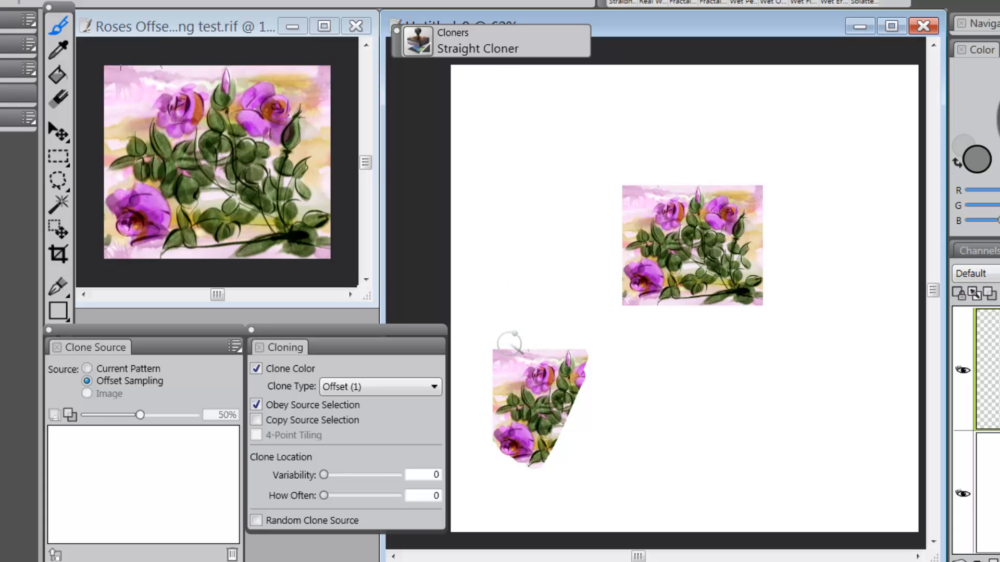
mouse_move(597, 327)
left_mouse_down()
mouse_move(591, 392)
mouse_move(639, 348)
mouse_move(676, 336)
mouse_move(609, 430)
mouse_move(612, 458)
mouse_move(632, 468)
mouse_move(620, 466)
mouse_move(626, 421)
mouse_move(616, 387)
mouse_move(578, 413)
mouse_move(530, 417)
mouse_move(488, 449)
mouse_move(500, 416)
mouse_move(586, 351)
mouse_move(595, 372)
left_mouse_up()
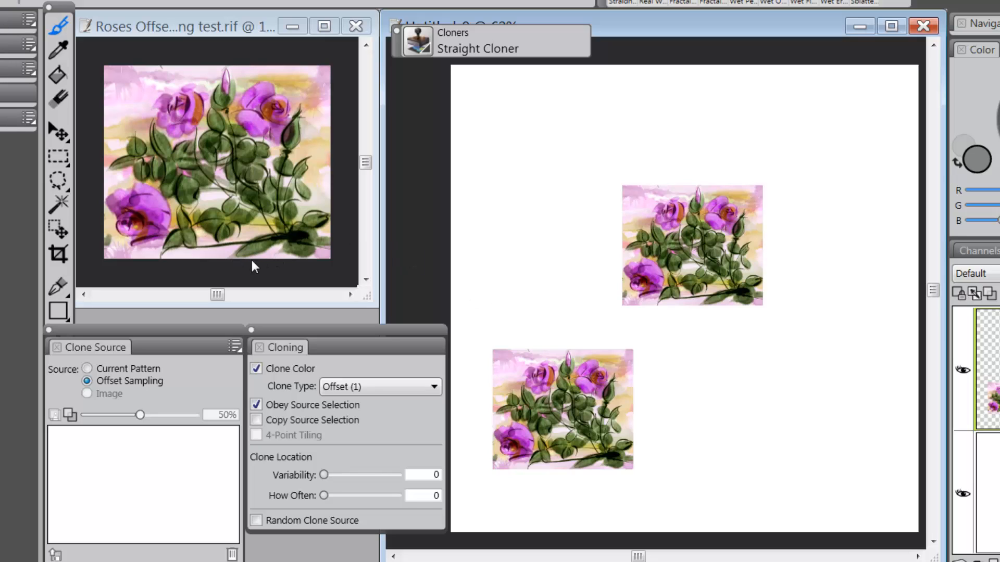
Replace the roses image's selection with a rectangle around the two upper roses and place the clone source point near the rectangle's centre
left_click(258, 23)
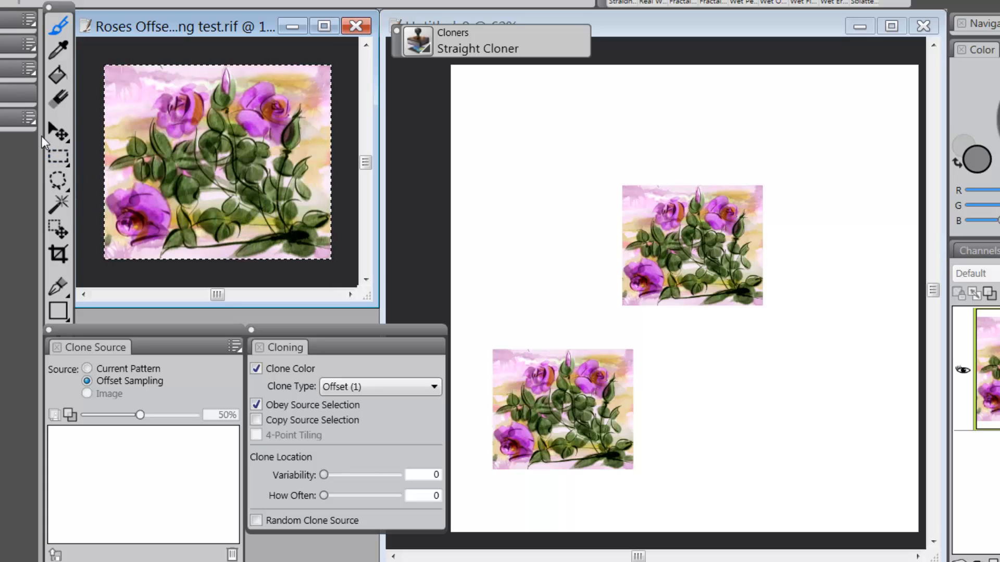
left_click(58, 156)
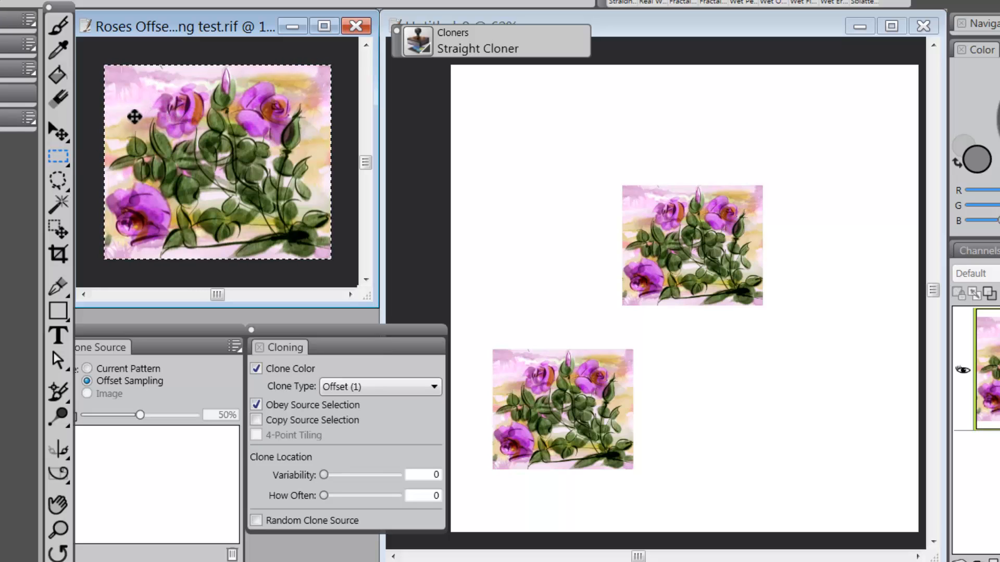
key("ctrl+d")
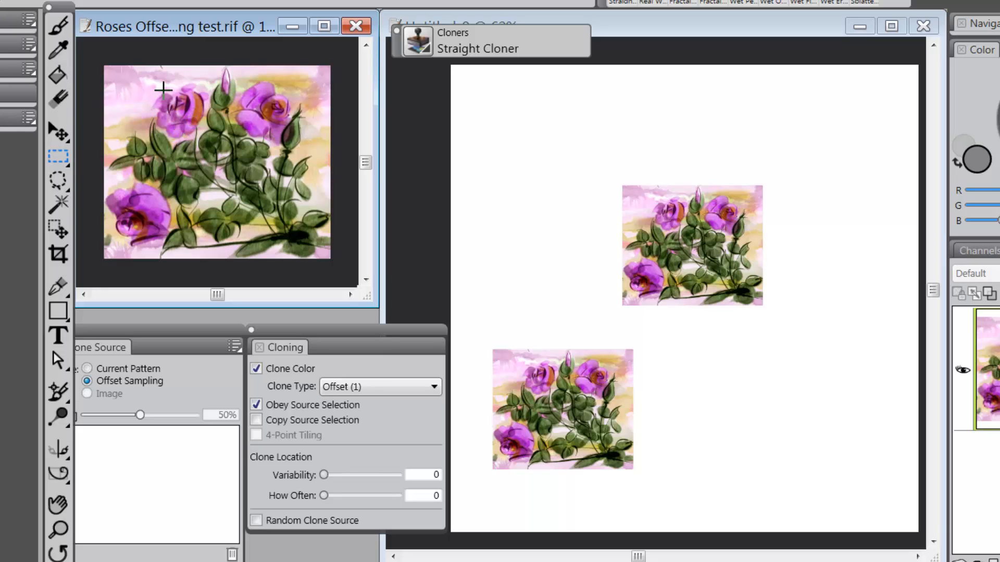
left_click_drag(172, 89, 322, 178)
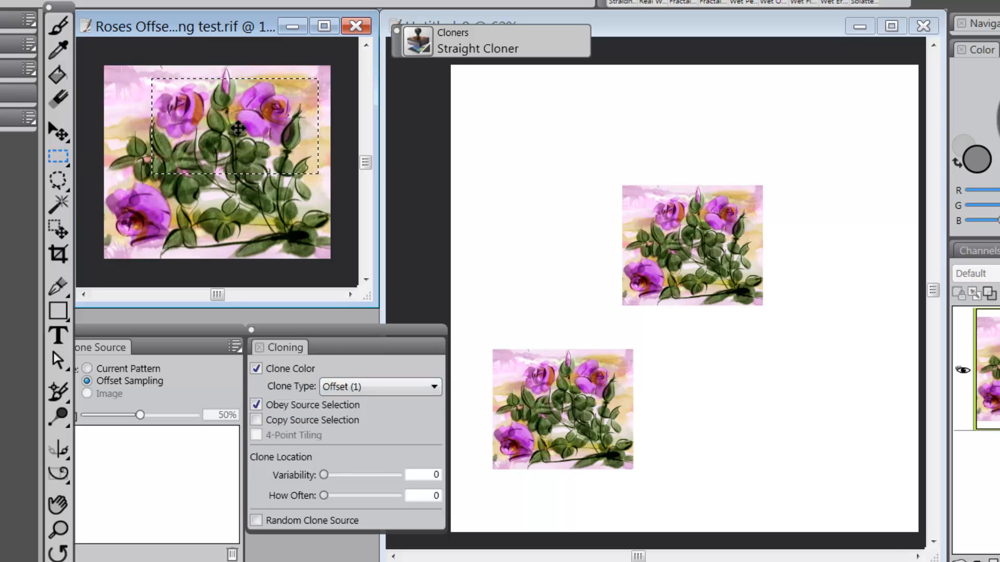
left_click(57, 29)
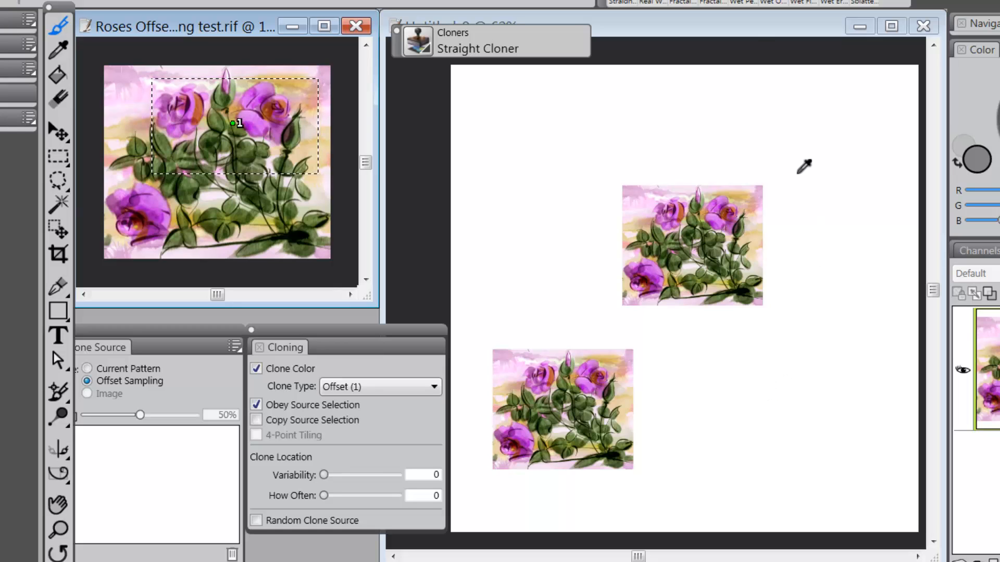
Set the clone destination at the lower right of the untitled canvas and paint in the selected part of the roses
left_click(768, 41)
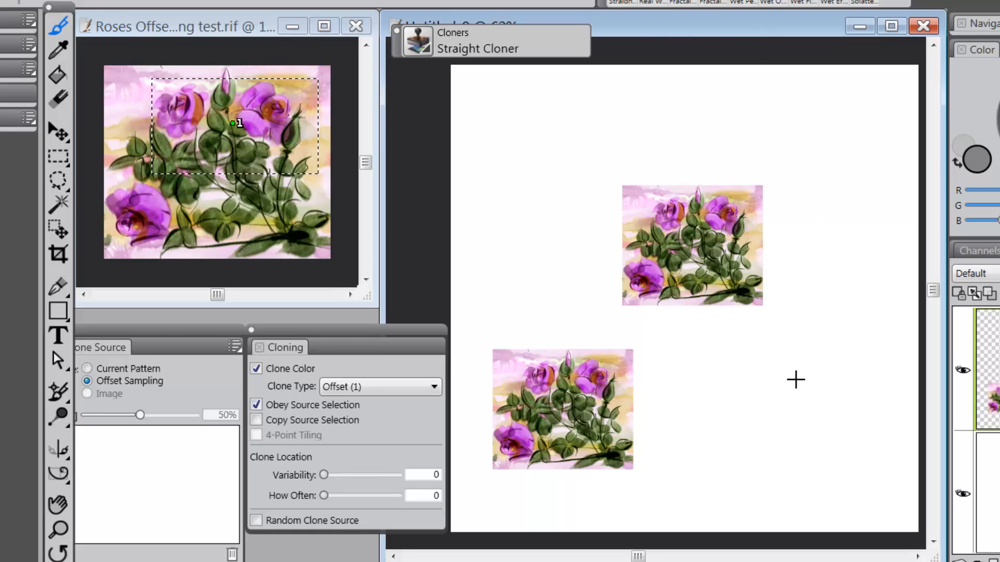
left_click_drag(794, 381, 795, 381)
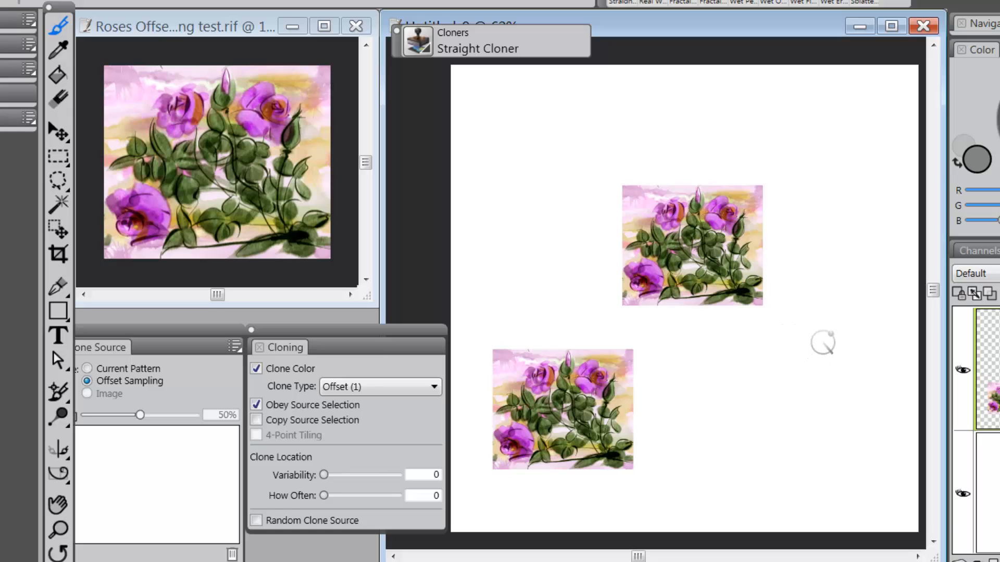
mouse_move(808, 363)
left_mouse_down()
mouse_move(827, 332)
mouse_move(732, 408)
mouse_move(749, 341)
mouse_move(748, 415)
mouse_move(781, 424)
mouse_move(837, 368)
mouse_move(853, 367)
mouse_move(828, 446)
left_mouse_up()
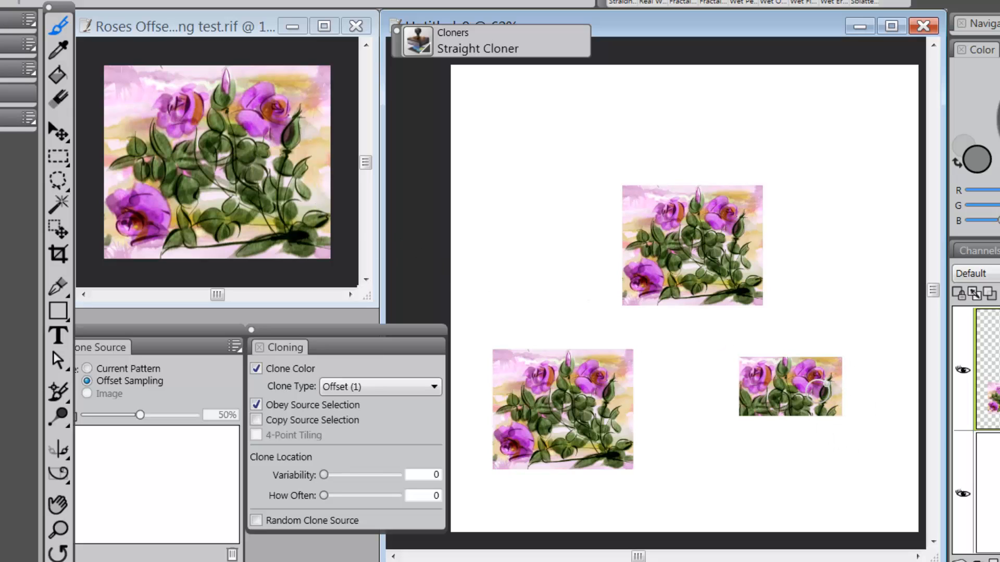
Undo all the cloned copies and the added layer in the untitled document, back to a blank canvas
left_click(233, 27)
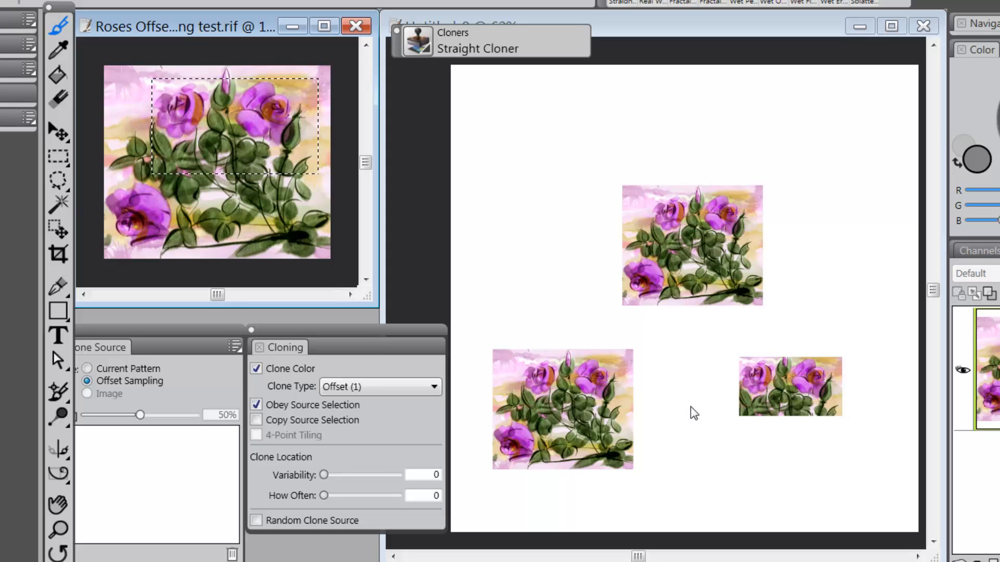
left_click(772, 36)
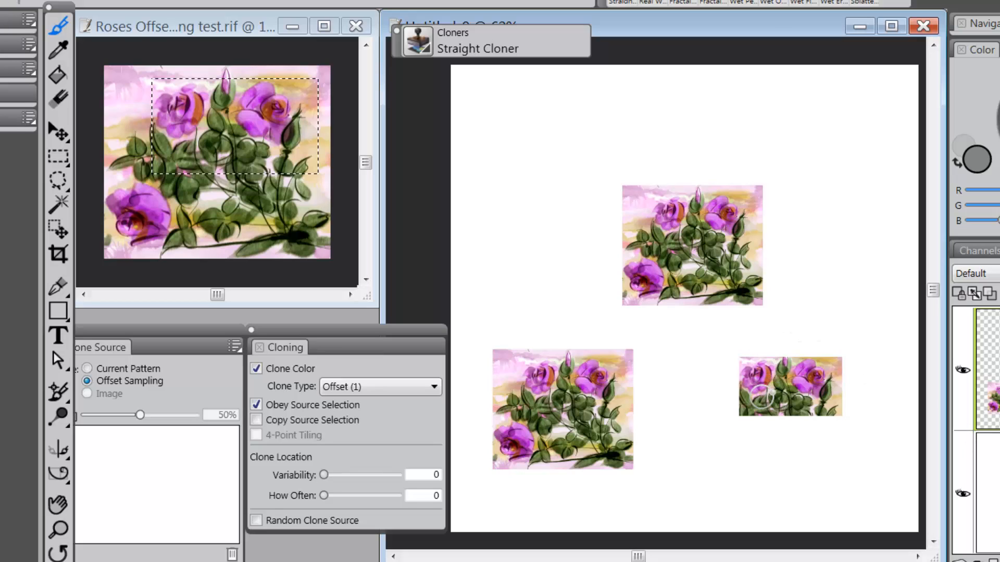
key("ctrl+z")
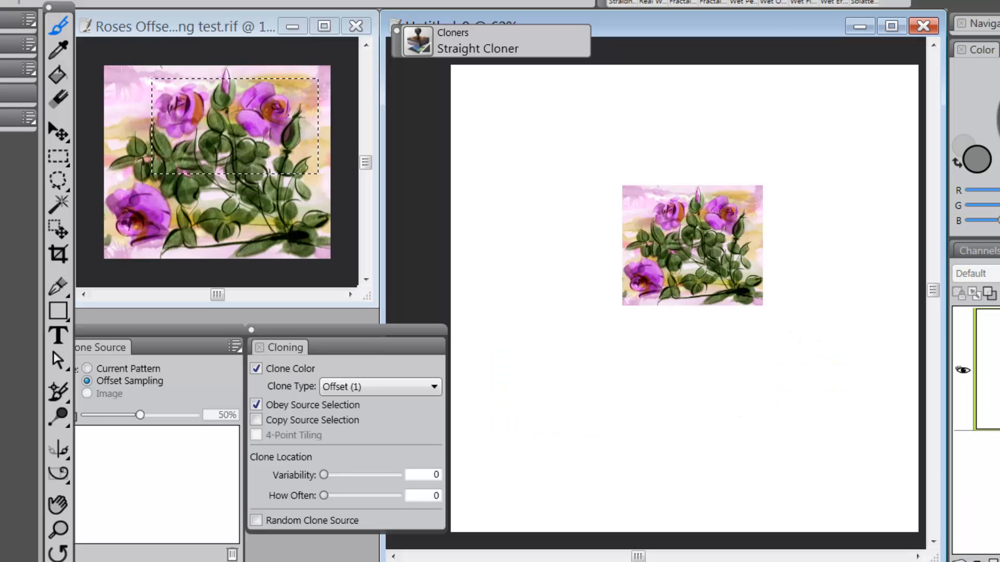
key("ctrl+z")
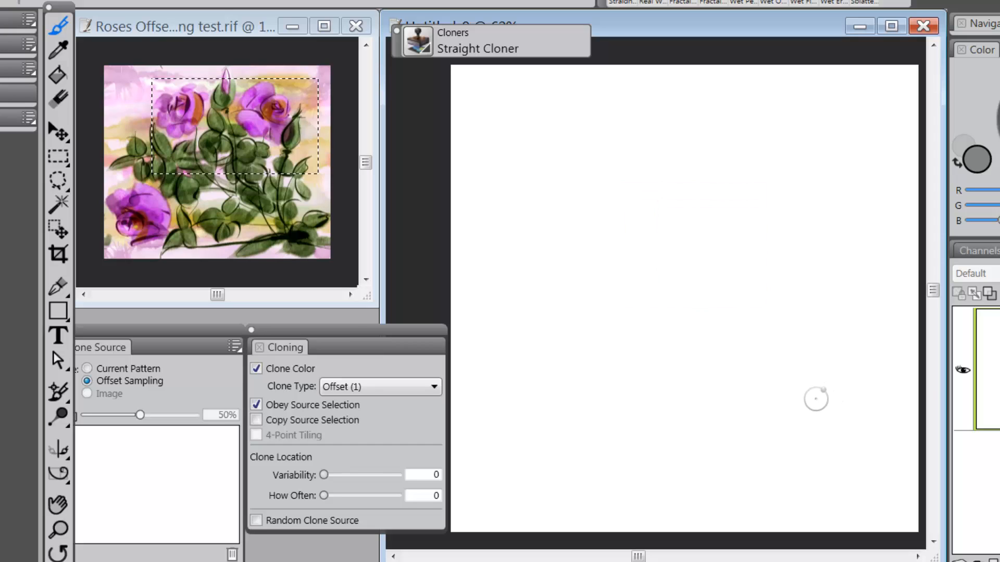
Deselect the roses image and set the clone type to Bilinear (4)
left_click_drag(250, 26, 249, 31)
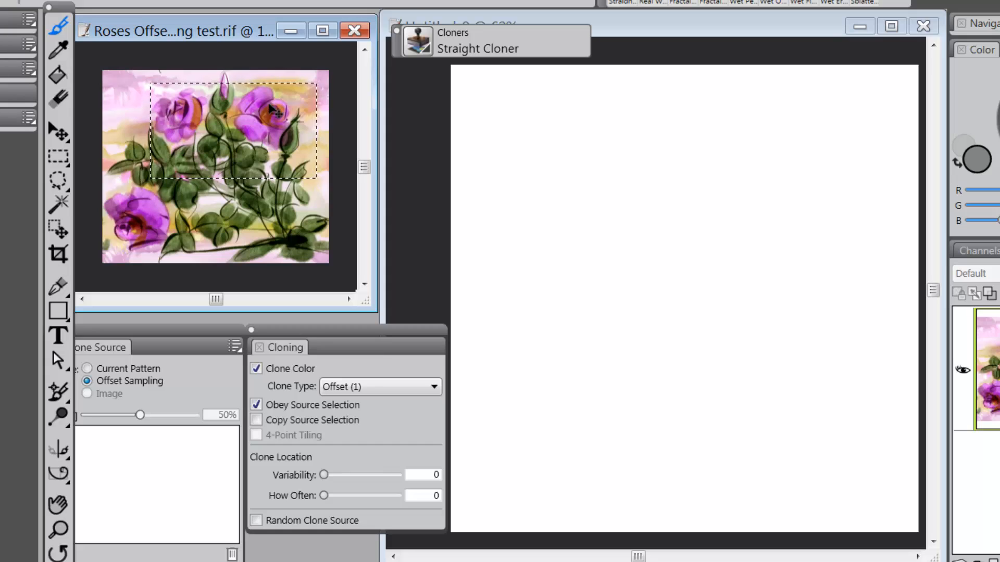
key("ctrl+d")
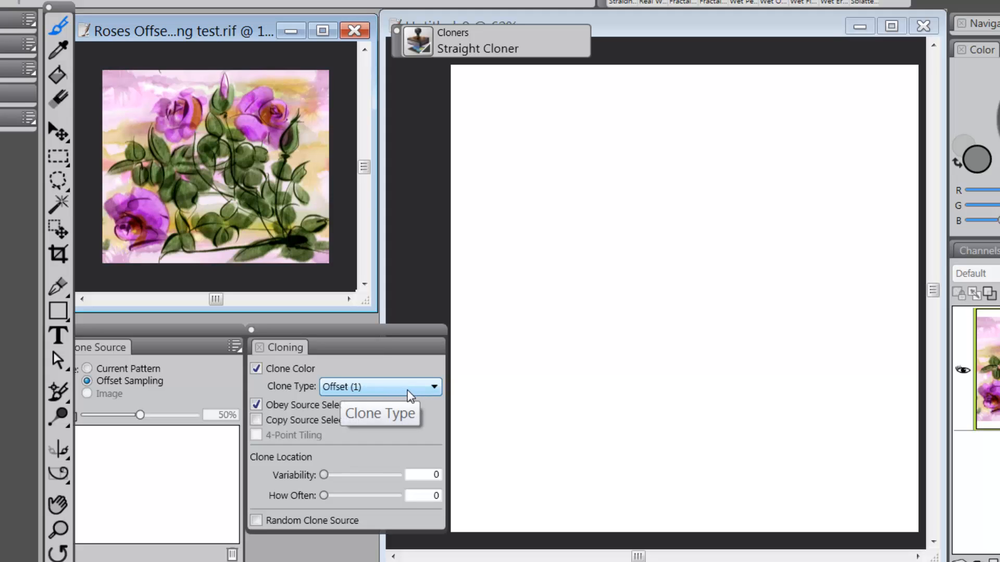
left_click(434, 384)
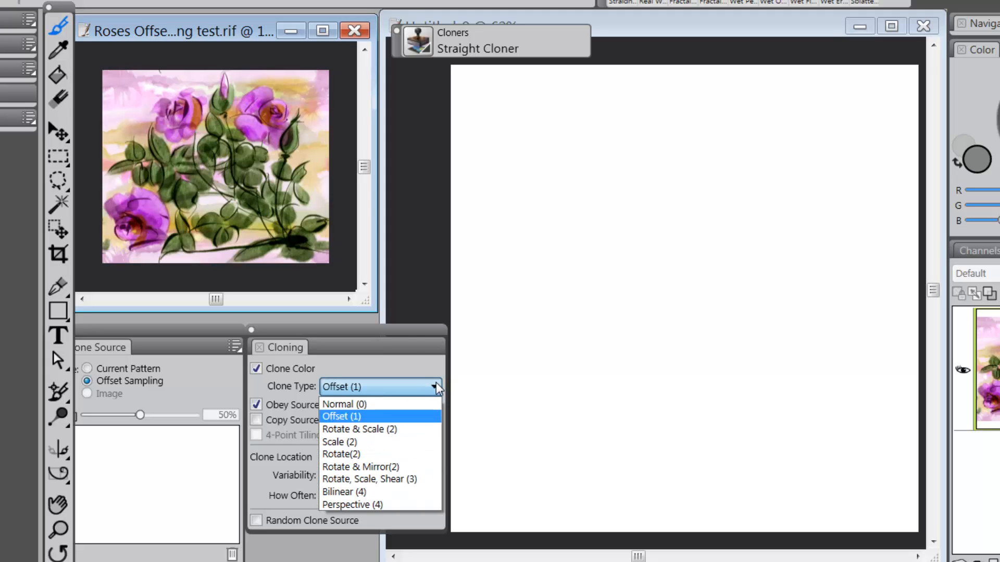
left_click(383, 494)
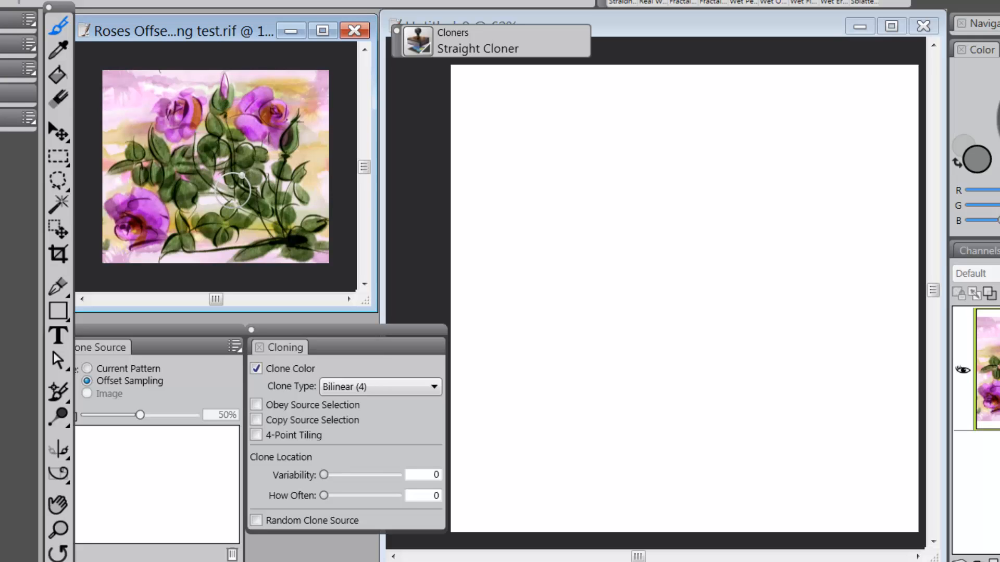
Display the four clone source points at the corners of the roses image
key("alt")
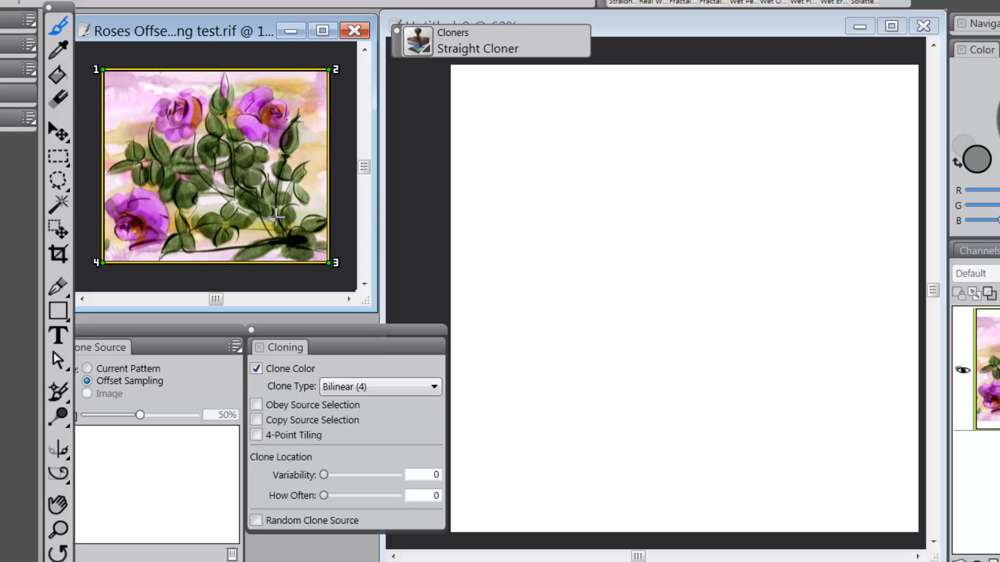
left_click(716, 31)
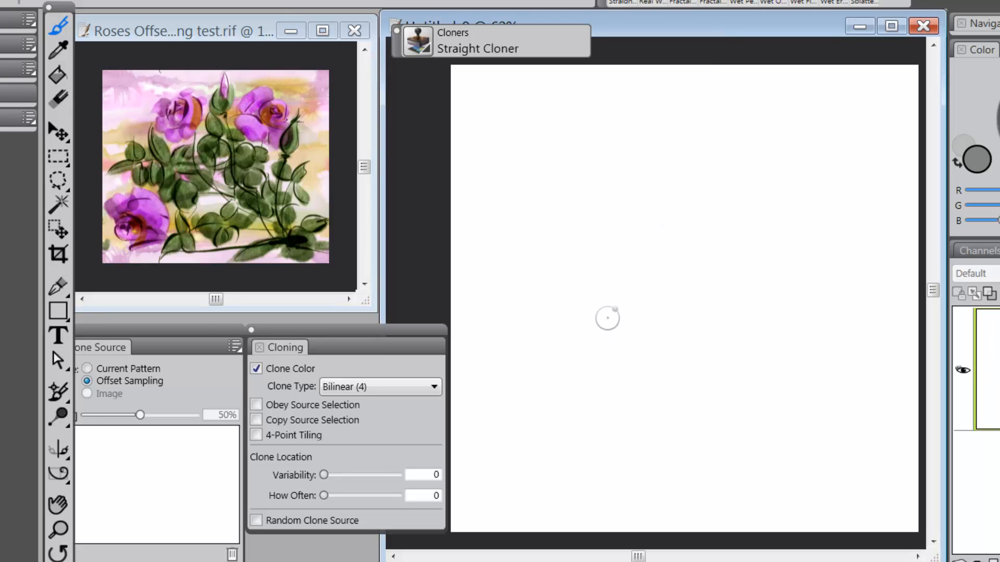
key("alt")
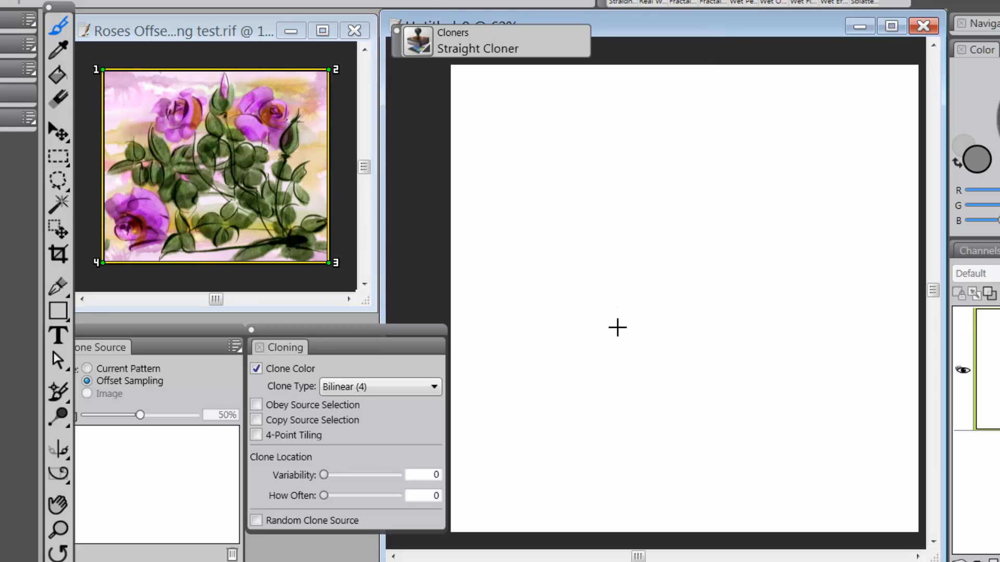
Place the four clone destination points on the untitled canvas as a perspective trapezoid, narrow at the top and wide at the base
key("alt+shift")
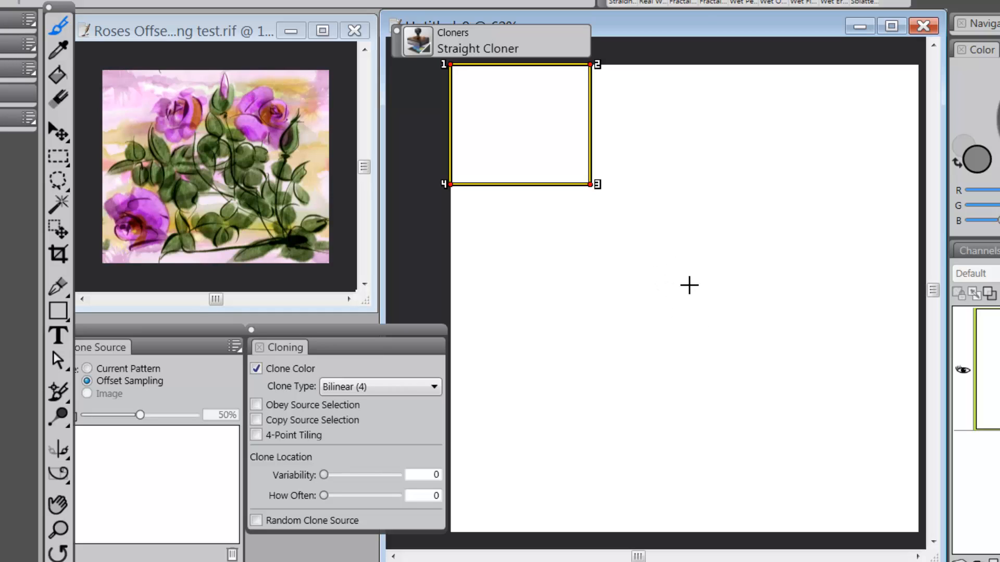
left_click(678, 280)
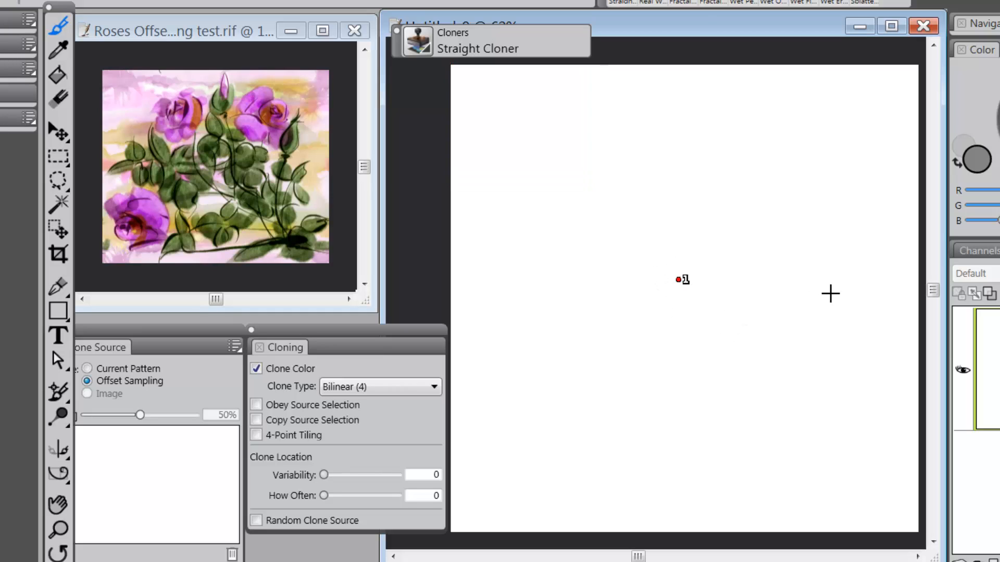
left_click(812, 280)
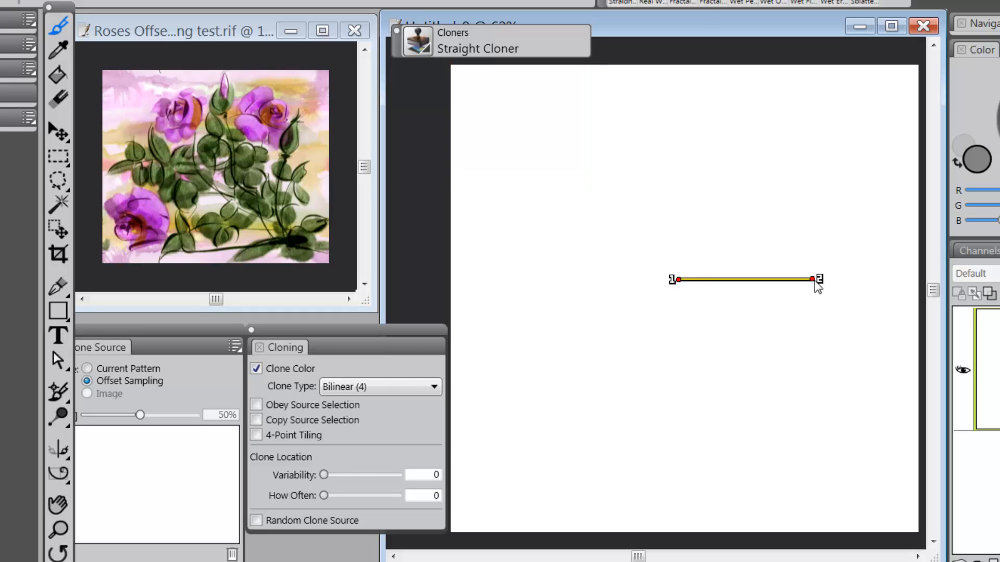
left_click(886, 412)
left_click(542, 387)
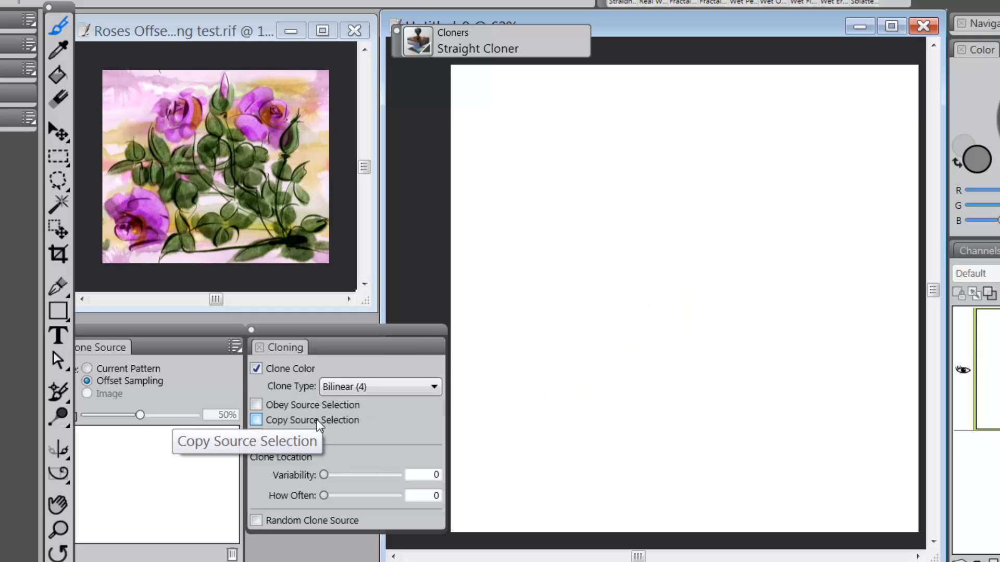
Paint the roses in perspective directly on the canvas with the Straight Cloner and undo the painting
mouse_move(698, 282)
left_mouse_down()
mouse_move(643, 341)
mouse_move(625, 334)
mouse_move(656, 266)
mouse_move(680, 259)
mouse_move(593, 379)
mouse_move(631, 375)
mouse_move(808, 274)
mouse_move(748, 369)
mouse_move(855, 330)
mouse_move(882, 350)
mouse_move(877, 398)
mouse_move(857, 417)
left_mouse_up()
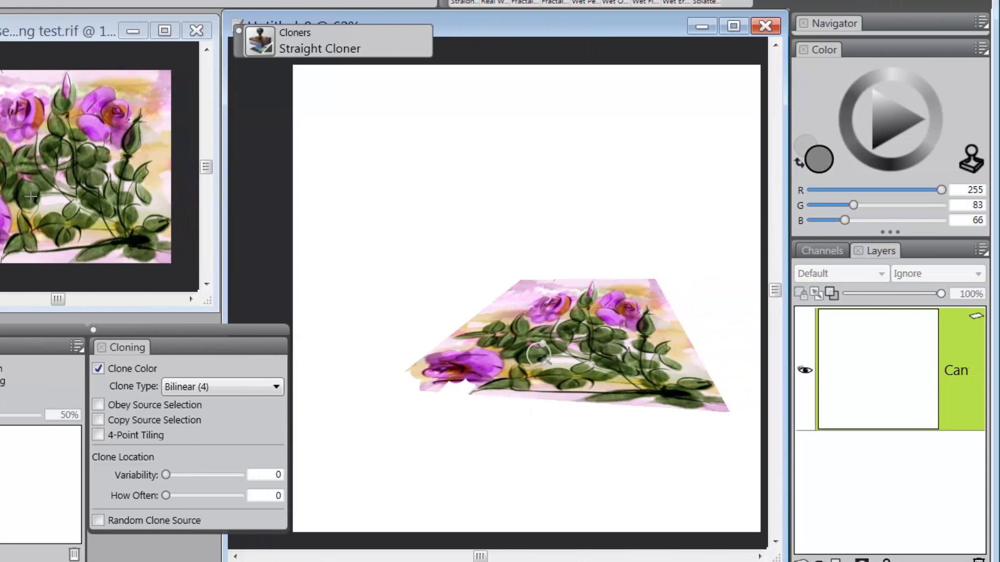
left_click_drag(493, 350, 396, 382)
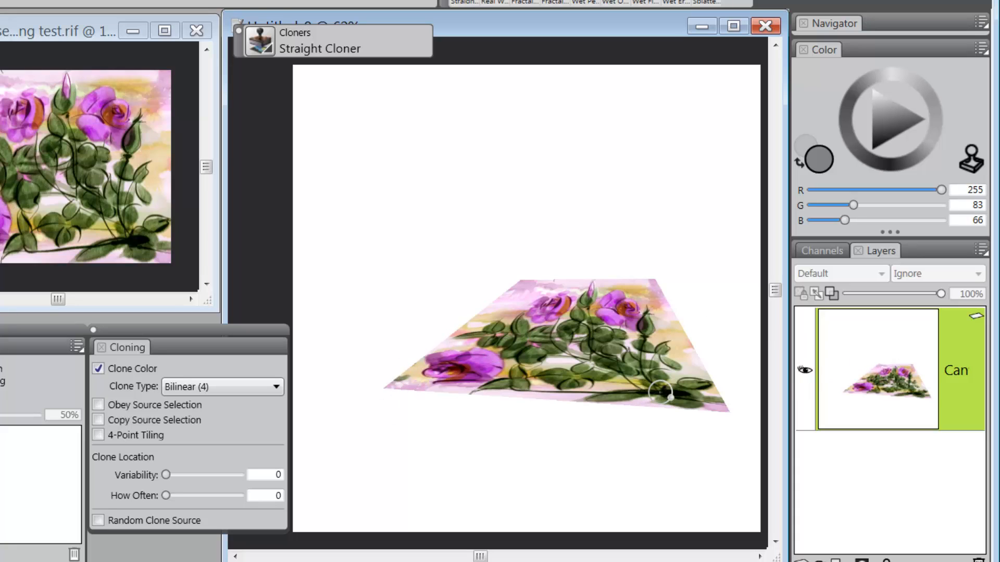
key("ctrl+z")
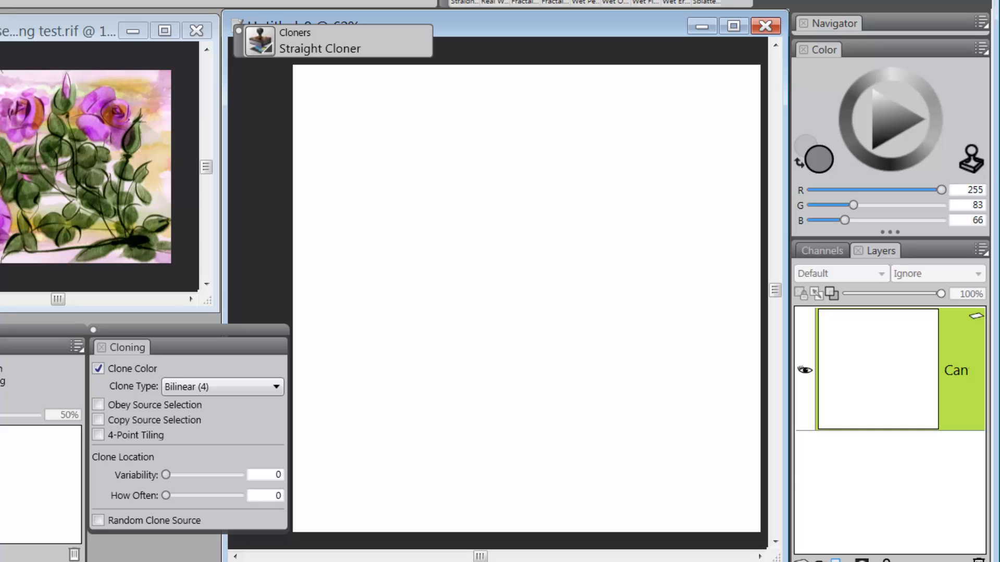
Add a new layer above the canvas, paint the perspective roses clone on it past the edges, and undo the painting
left_click(835, 560)
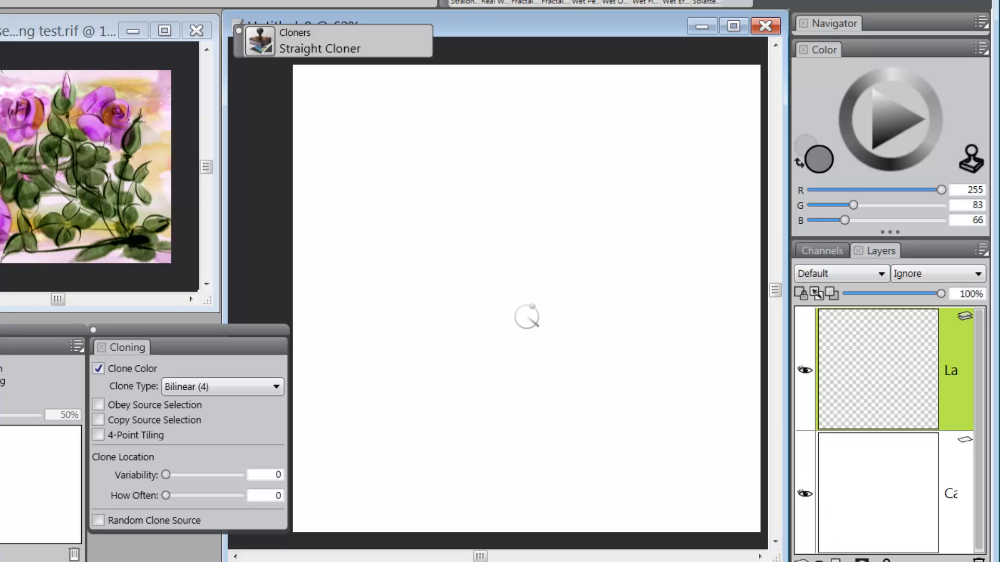
mouse_move(527, 317)
left_mouse_down()
mouse_move(470, 385)
mouse_move(531, 280)
mouse_move(428, 356)
mouse_move(514, 244)
mouse_move(459, 287)
mouse_move(373, 380)
mouse_move(491, 250)
mouse_move(431, 292)
mouse_move(348, 377)
mouse_move(532, 260)
mouse_move(556, 270)
mouse_move(663, 241)
mouse_move(563, 316)
mouse_move(708, 290)
mouse_move(704, 331)
mouse_move(721, 342)
mouse_move(716, 374)
mouse_move(625, 361)
mouse_move(637, 345)
mouse_move(600, 349)
mouse_move(608, 337)
mouse_move(582, 336)
mouse_move(577, 325)
mouse_move(510, 351)
mouse_move(637, 310)
mouse_move(601, 373)
left_mouse_up()
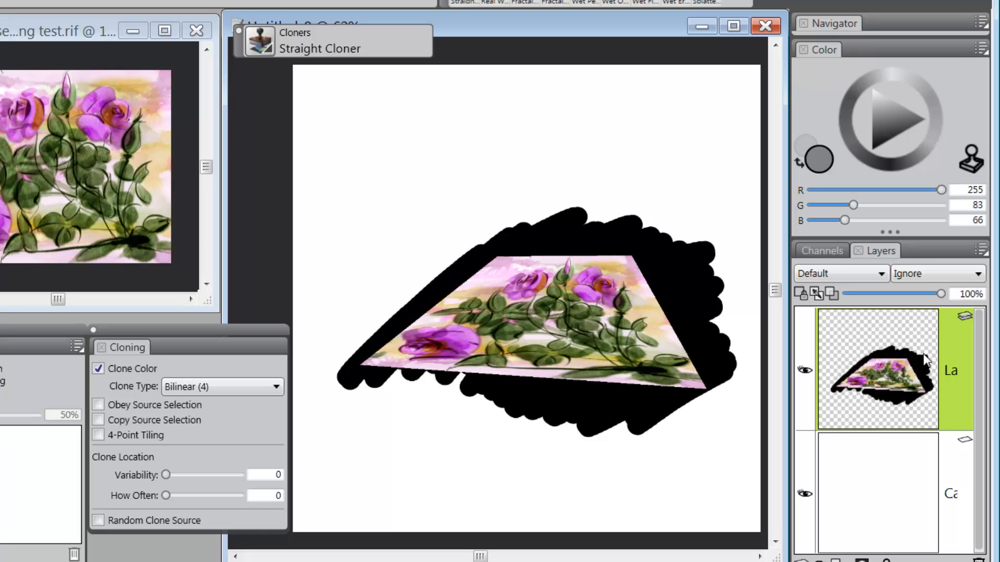
key("ctrl+z")
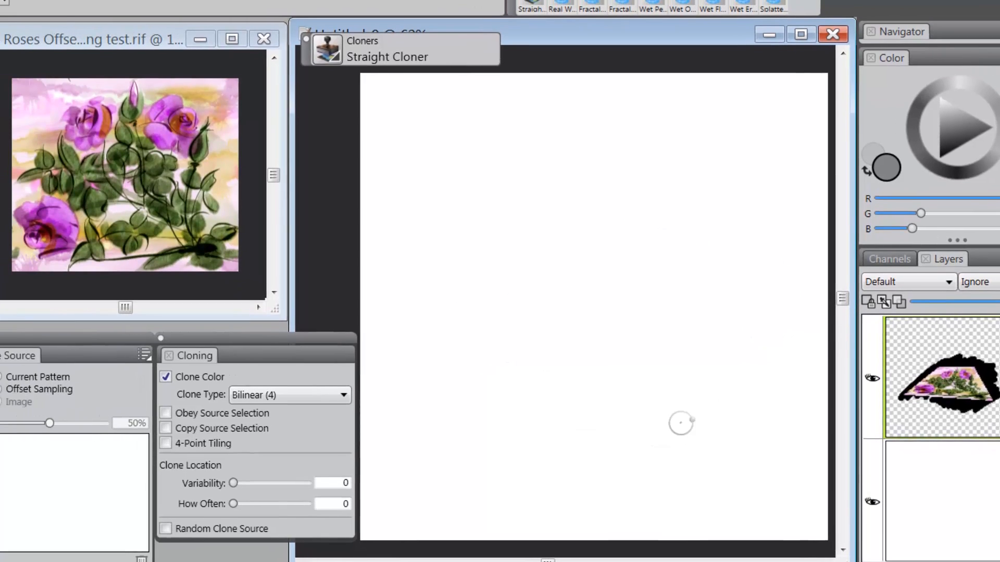
Turn on Obey Source Selection for the fully selected roses image and restart its clone source points with one near the image's centre
left_click(216, 66)
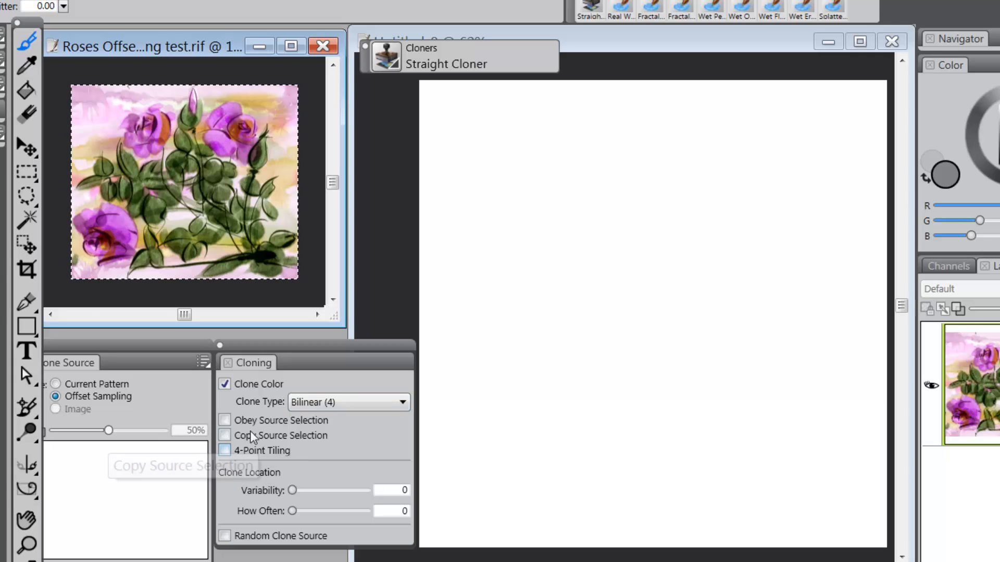
left_click(226, 421)
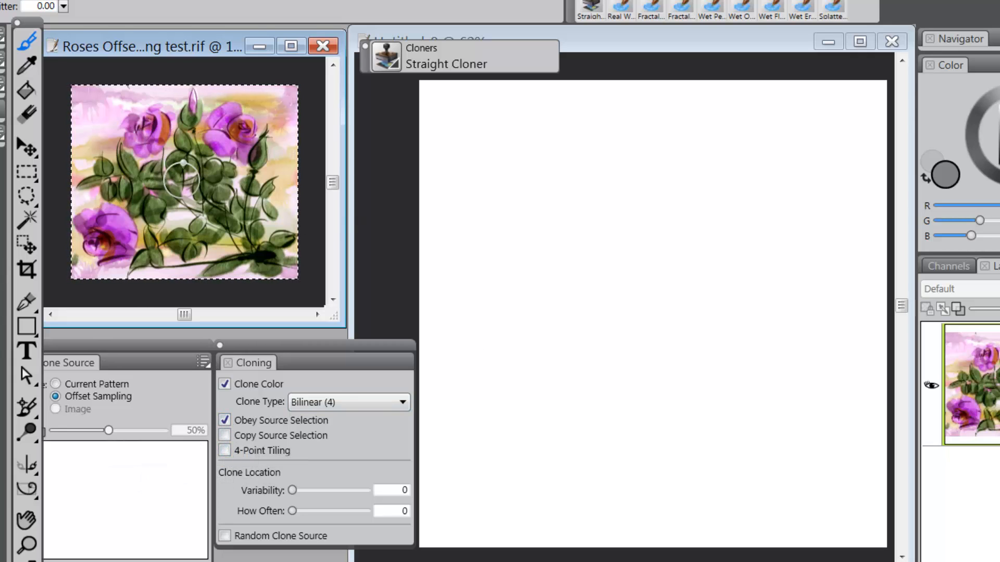
key("alt")
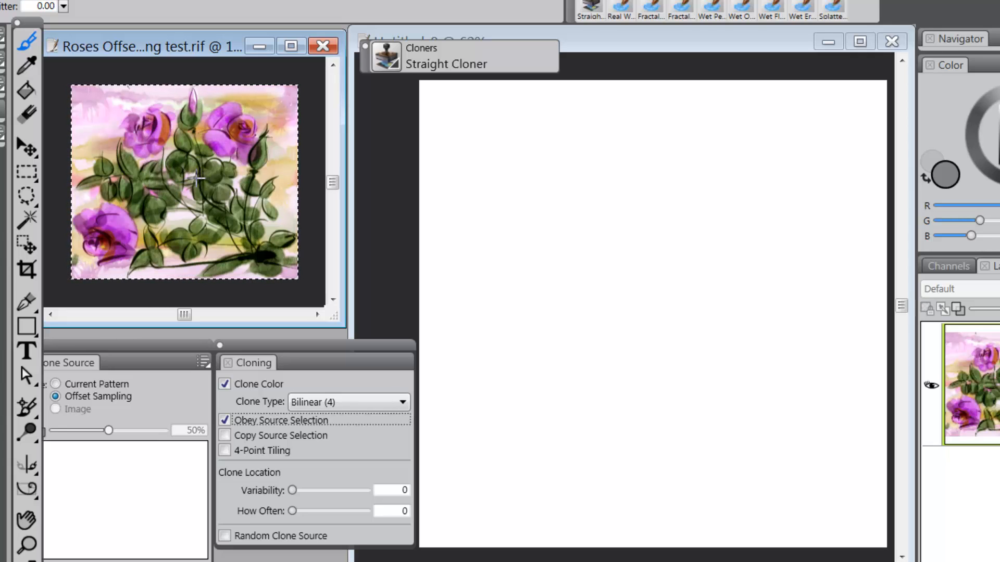
left_click(186, 165, "alt")
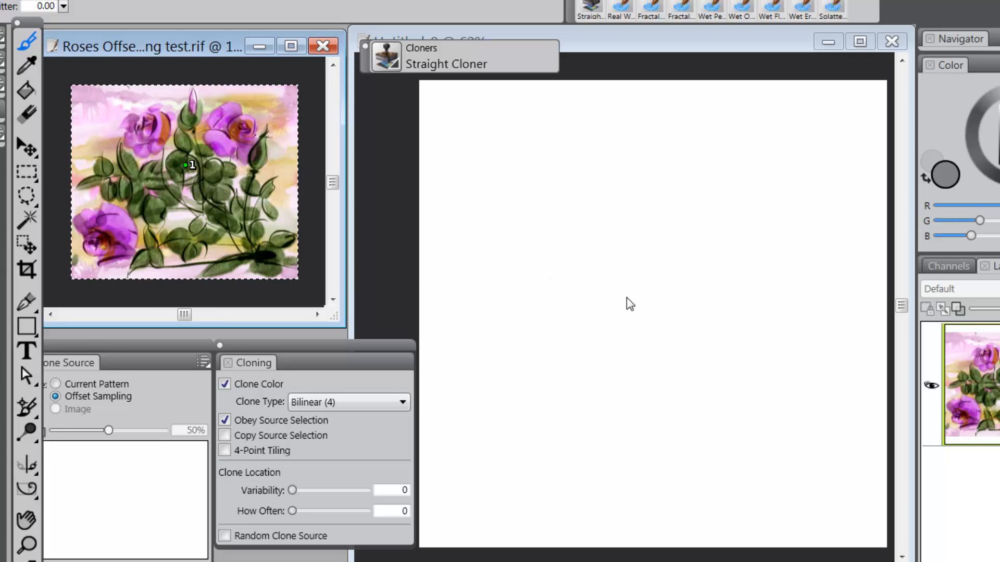
Place four clone destination points on the untitled canvas as a wide-based perspective trapezoid
left_click(647, 37)
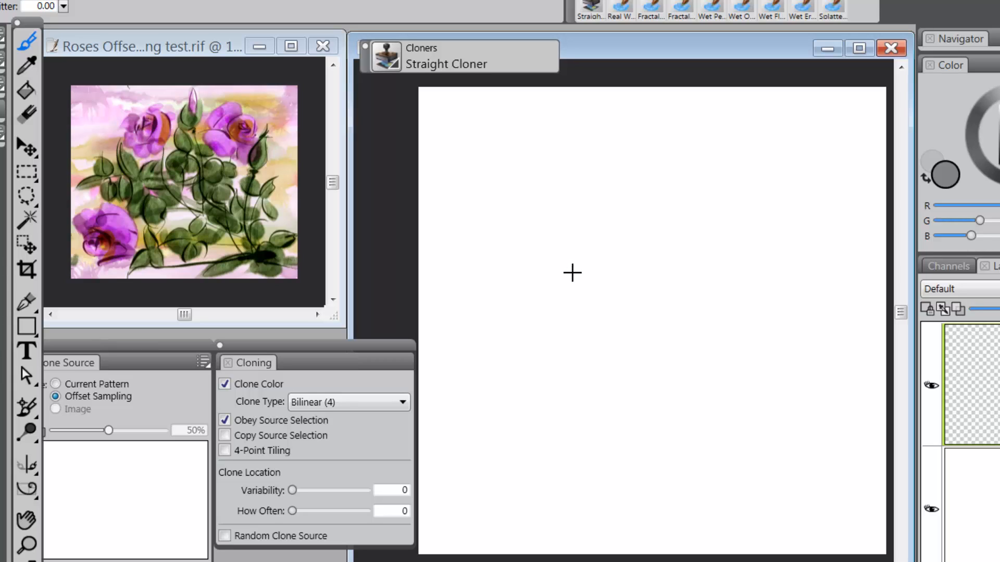
left_click(560, 271, "alt")
left_click(678, 264, "alt")
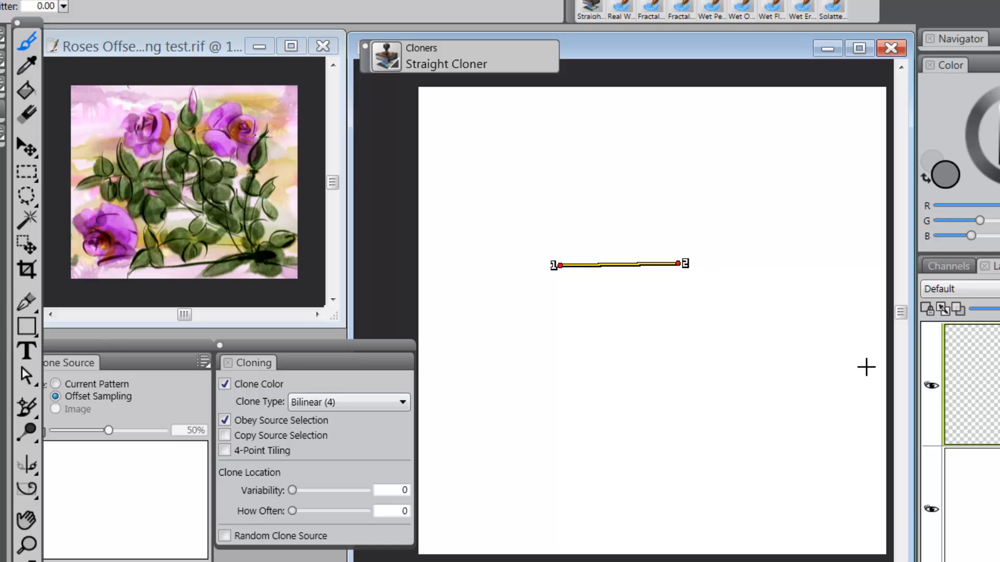
left_click(864, 363, "alt")
left_click(461, 416, "alt")
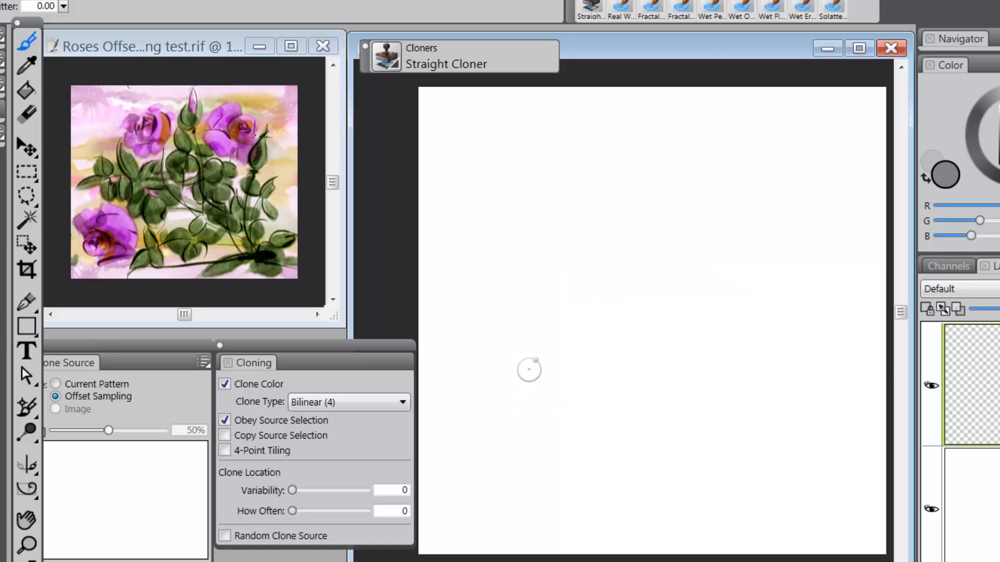
Paint the perspective roses clone on the new layer with Obey Source Selection on, and clear the painting
mouse_move(625, 286)
left_mouse_down()
mouse_move(560, 364)
mouse_move(604, 323)
mouse_move(486, 383)
left_mouse_up()
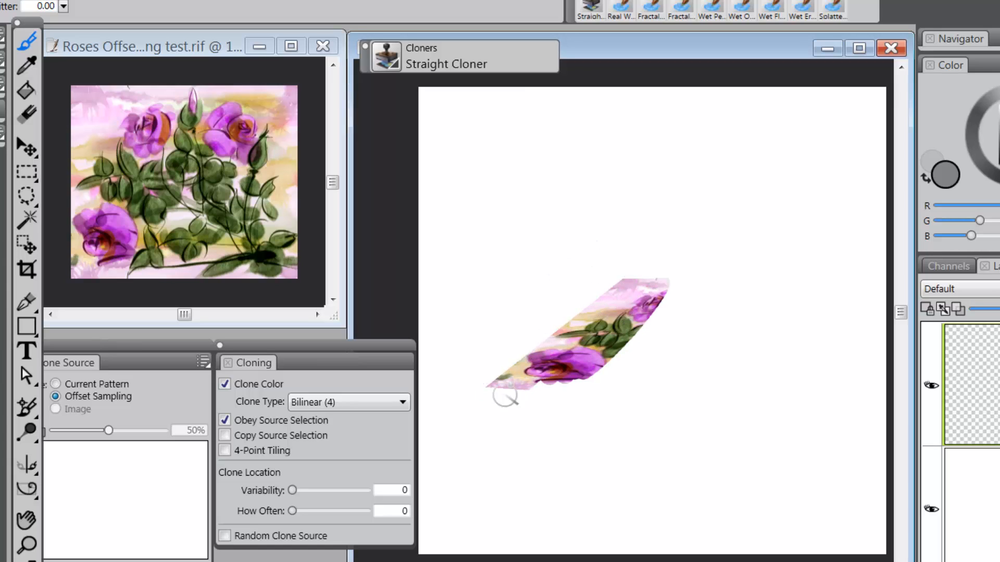
mouse_move(681, 263)
left_mouse_down()
mouse_move(814, 270)
mouse_move(788, 319)
mouse_move(723, 393)
mouse_move(812, 362)
mouse_move(820, 371)
mouse_move(780, 416)
mouse_move(815, 407)
mouse_move(830, 418)
mouse_move(652, 429)
mouse_move(638, 407)
mouse_move(697, 330)
mouse_move(535, 383)
mouse_move(576, 380)
left_mouse_up()
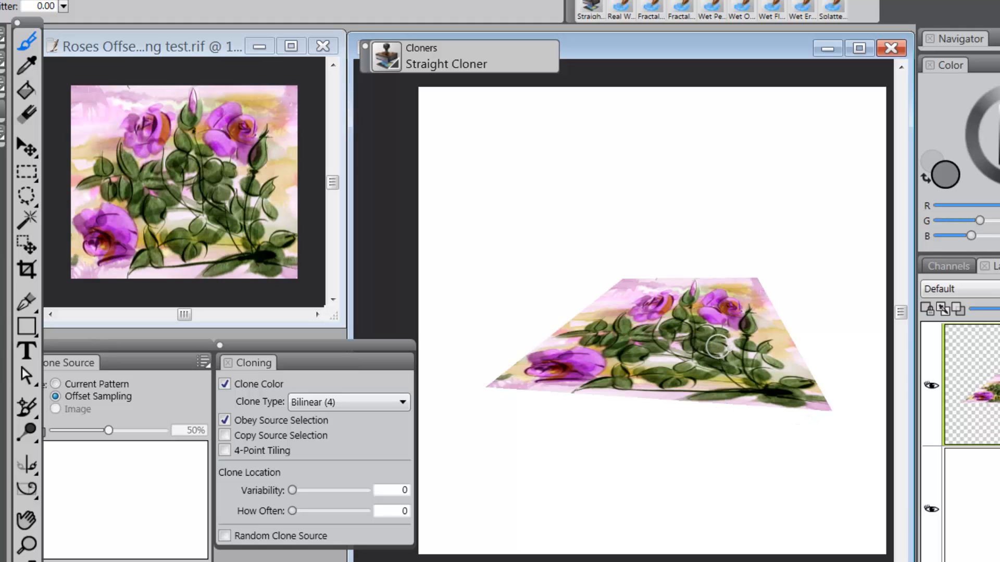
key("Delete")
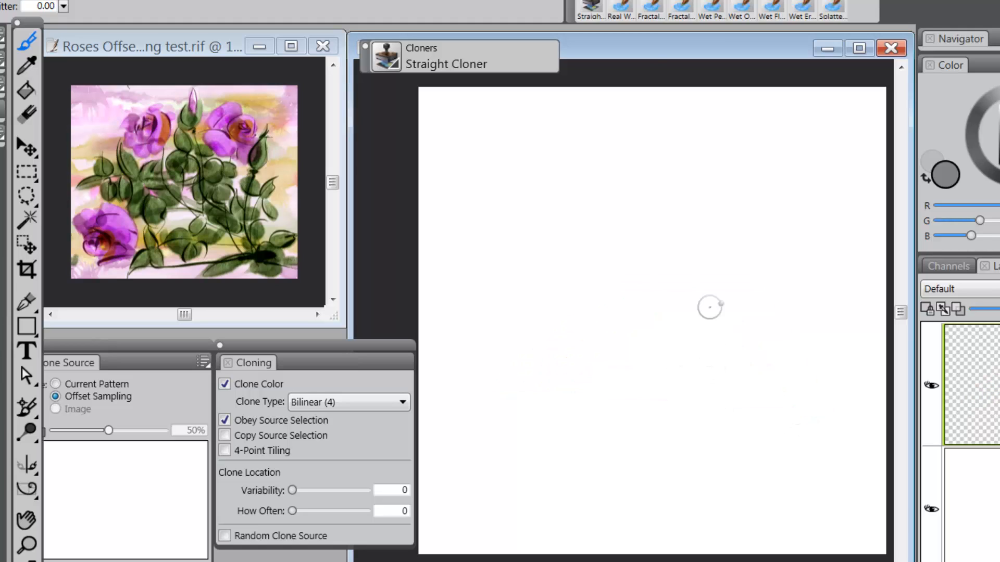
Replace the whole-image selection in the roses image with a rectangular selection around the left part of the flowers
left_click(198, 49)
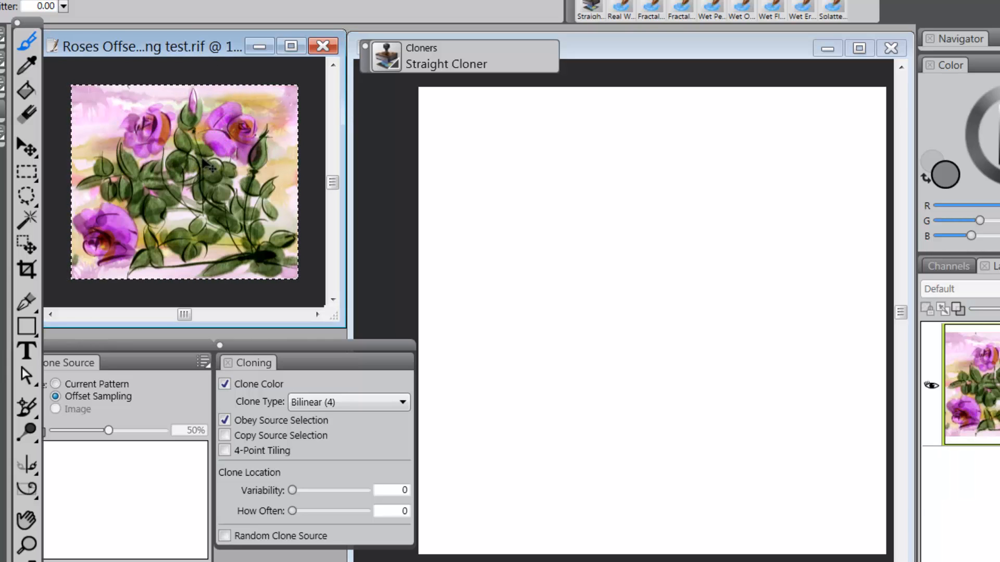
key("ctrl+d")
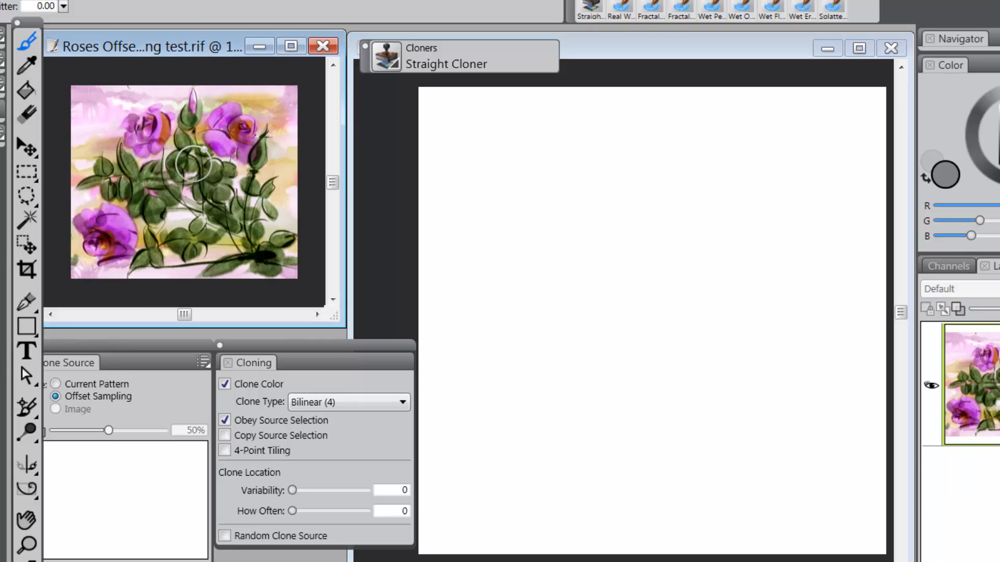
left_click(27, 172)
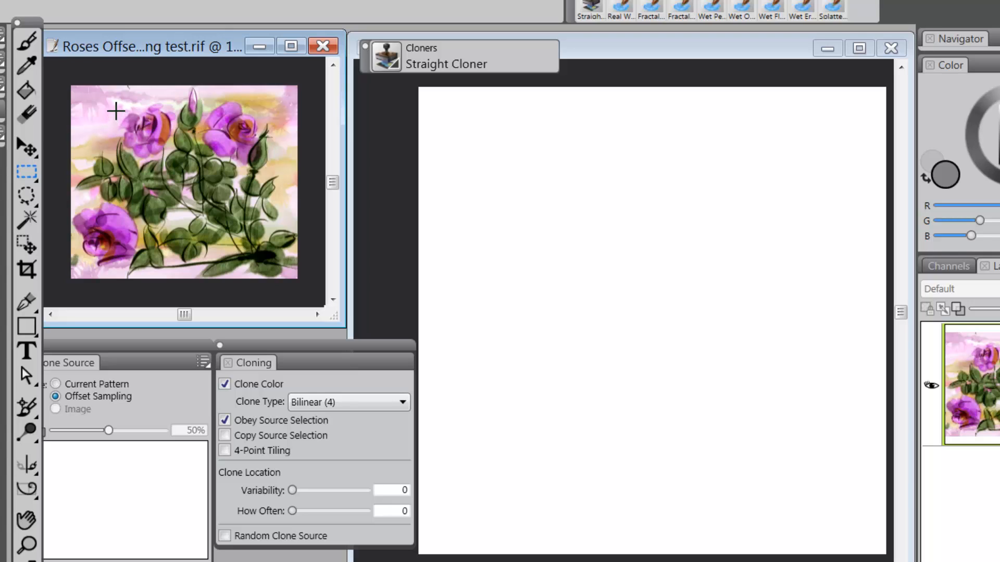
left_click_drag(95, 110, 199, 288)
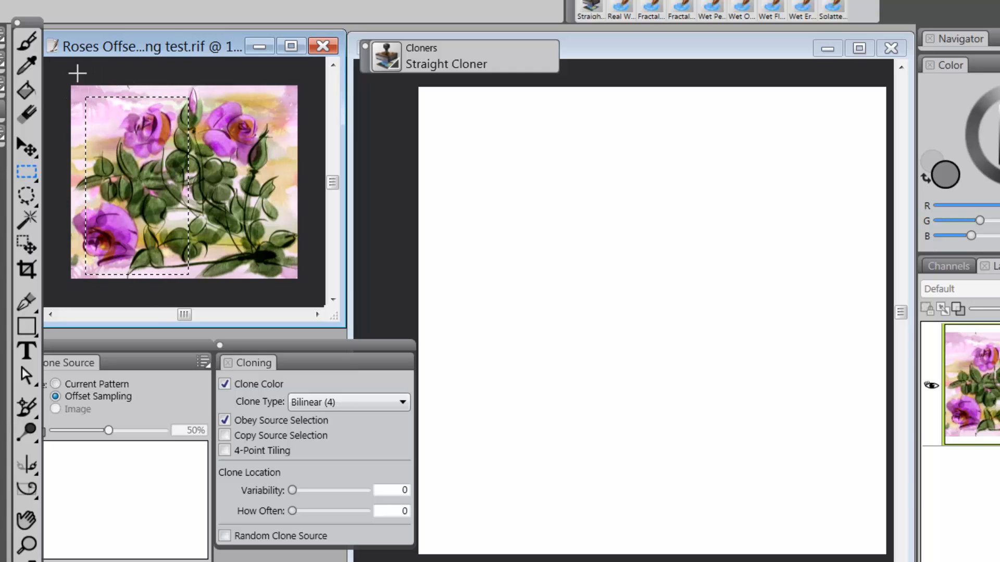
Place the four clone source points clockwise at the corners of the rectangular selection and return to the untitled canvas
left_click(29, 45)
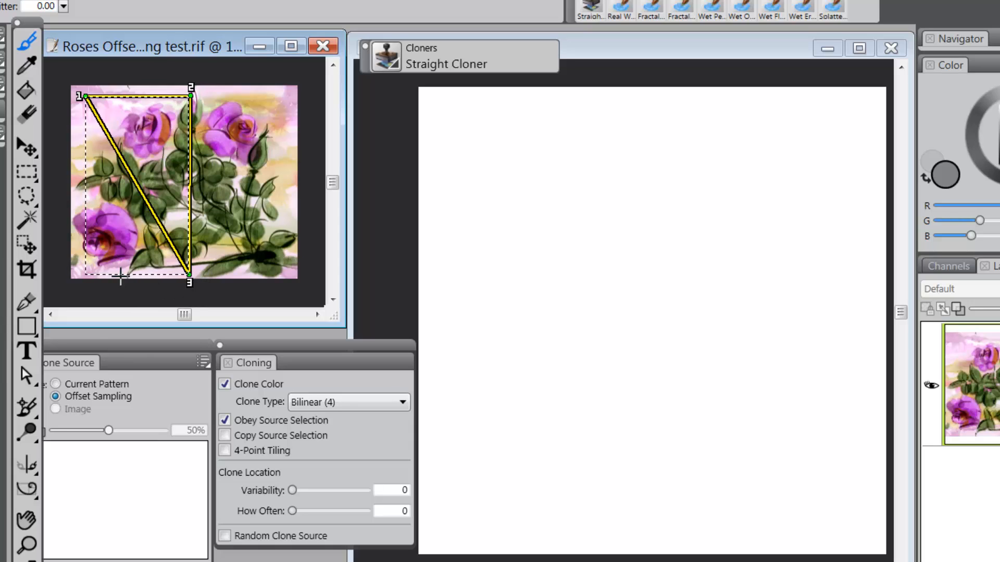
left_click(96, 286)
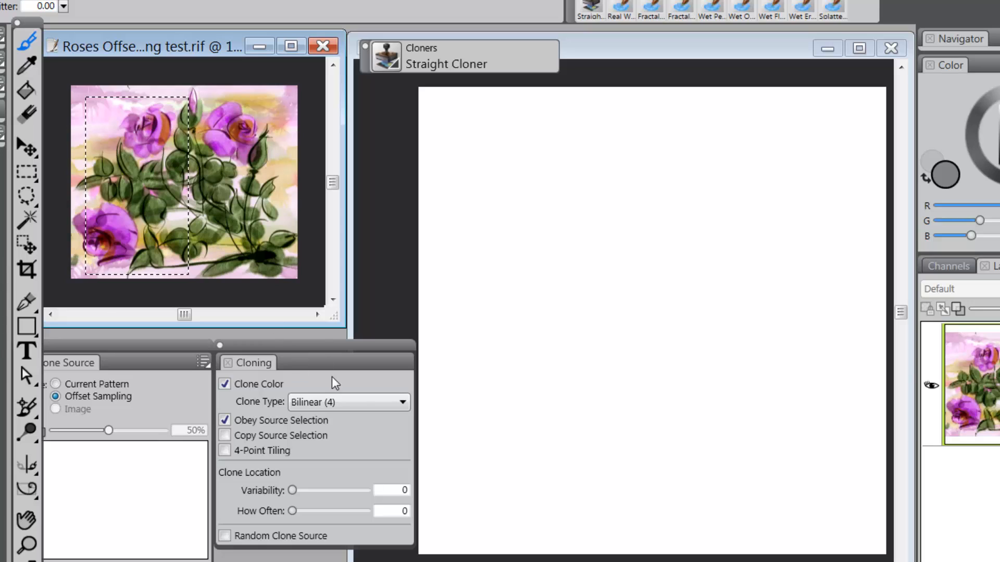
left_click(662, 51)
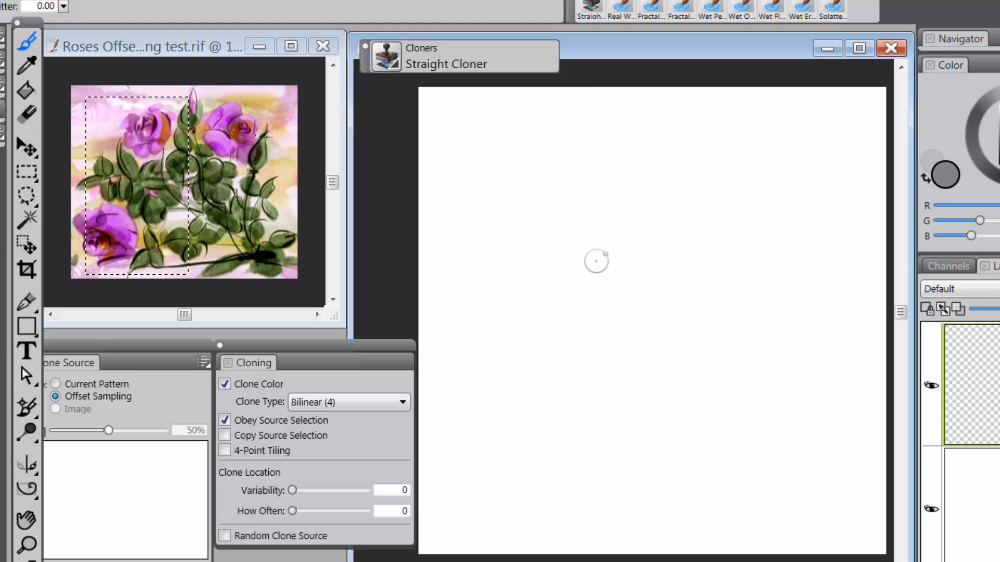
key("alt+shift")
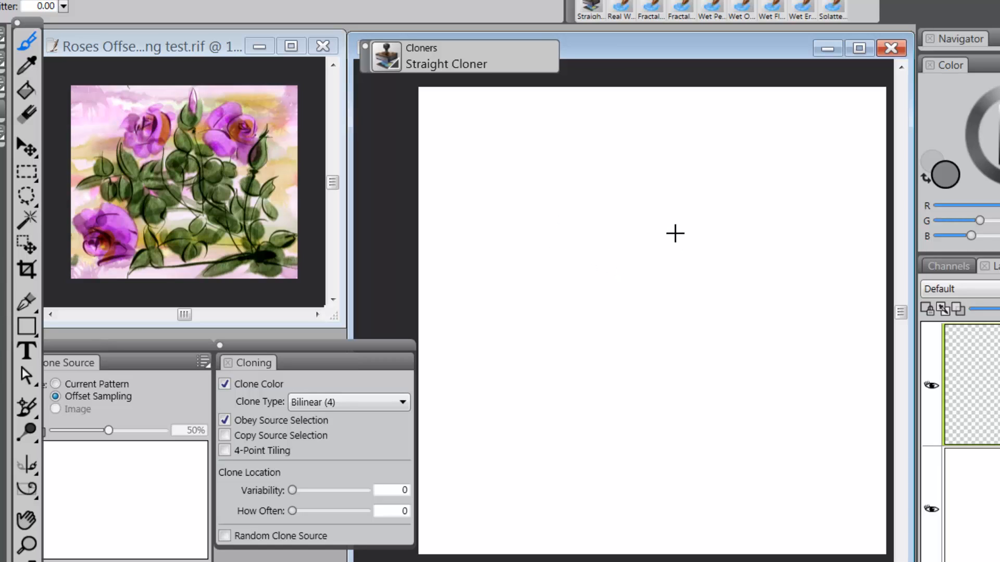
left_click(757, 224)
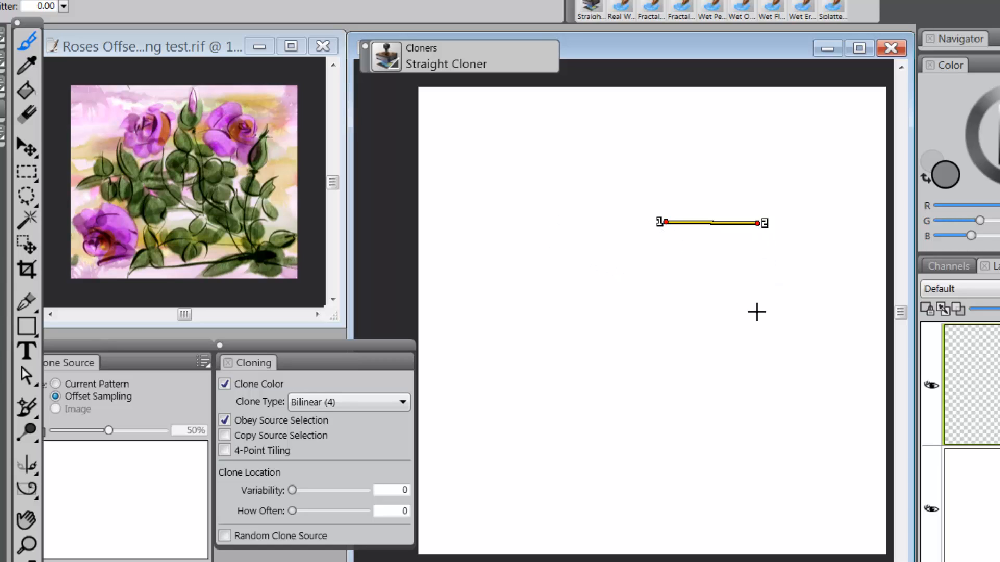
left_click(462, 377)
left_click(863, 405)
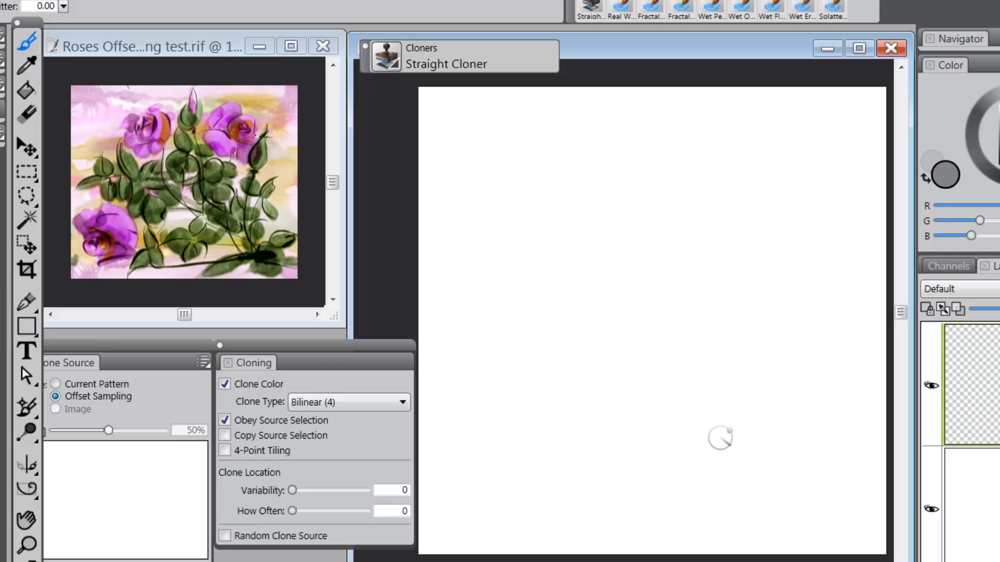
key("alt")
Place four clone destination points clockwise on the untitled canvas as a skewed quadrilateral, narrow at the top and wide at the base
key("alt+shift")
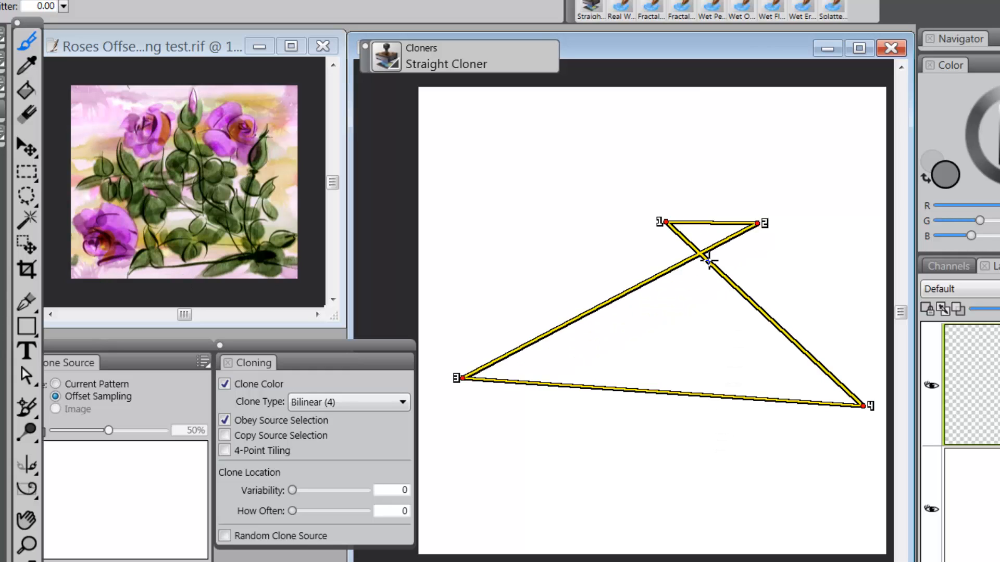
left_click(608, 228)
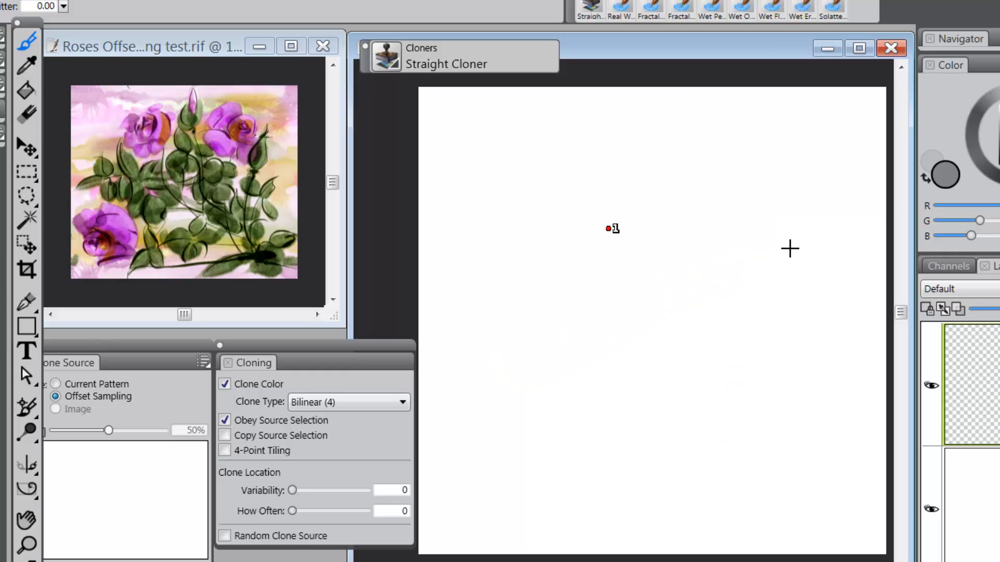
left_click(771, 237)
left_click(871, 424)
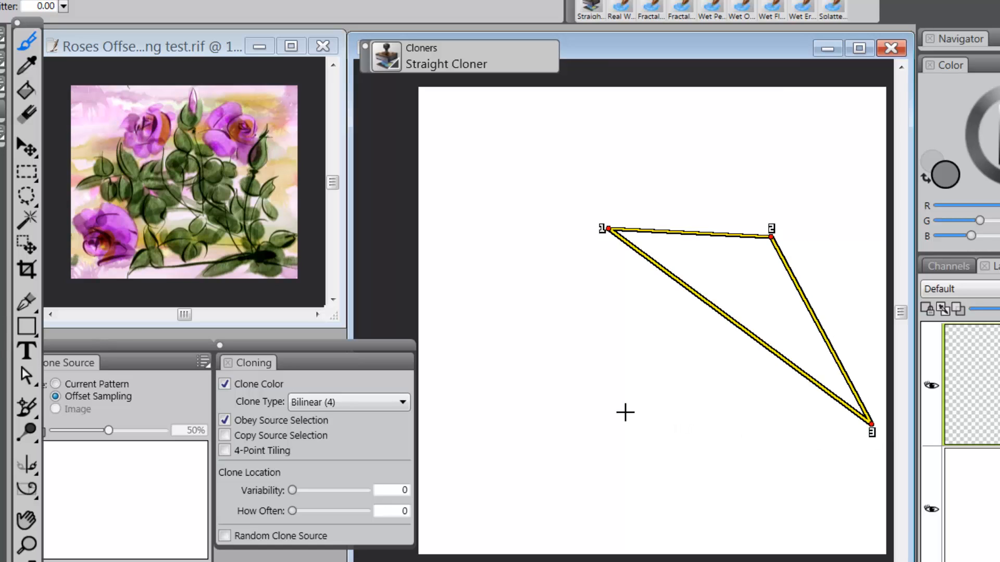
left_click(460, 321)
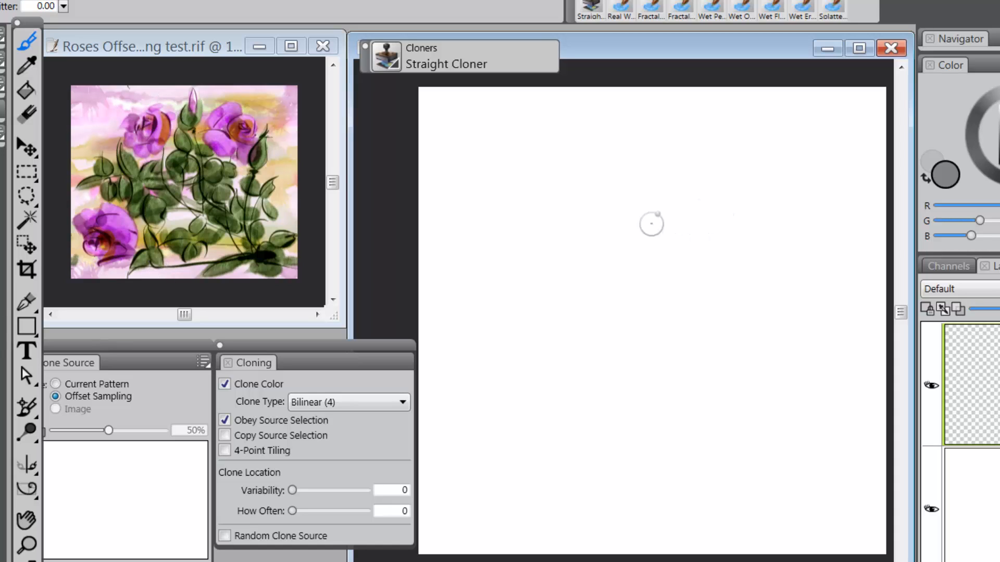
Paint the selected part of the roses in the skewed perspective out to its corners, and undo the painting
mouse_move(670, 230)
left_mouse_down()
mouse_move(607, 324)
mouse_move(667, 233)
mouse_move(662, 250)
mouse_move(652, 237)
mouse_move(659, 225)
mouse_move(643, 226)
mouse_move(663, 204)
mouse_move(621, 221)
mouse_move(639, 197)
mouse_move(612, 209)
mouse_move(616, 190)
mouse_move(572, 191)
mouse_move(583, 208)
mouse_move(510, 284)
mouse_move(520, 257)
mouse_move(469, 290)
mouse_move(525, 276)
mouse_move(504, 316)
mouse_move(533, 304)
mouse_move(513, 342)
mouse_move(526, 346)
mouse_move(529, 366)
mouse_move(559, 362)
mouse_move(674, 297)
mouse_move(721, 291)
mouse_move(740, 311)
mouse_move(762, 307)
mouse_move(744, 345)
mouse_move(773, 333)
mouse_move(768, 363)
mouse_move(788, 359)
mouse_move(769, 382)
mouse_move(798, 378)
mouse_move(824, 265)
mouse_move(807, 267)
mouse_move(800, 255)
mouse_move(758, 276)
mouse_move(764, 260)
mouse_move(747, 256)
mouse_move(772, 230)
mouse_move(759, 226)
mouse_move(762, 214)
mouse_move(714, 211)
mouse_move(653, 219)
left_mouse_up()
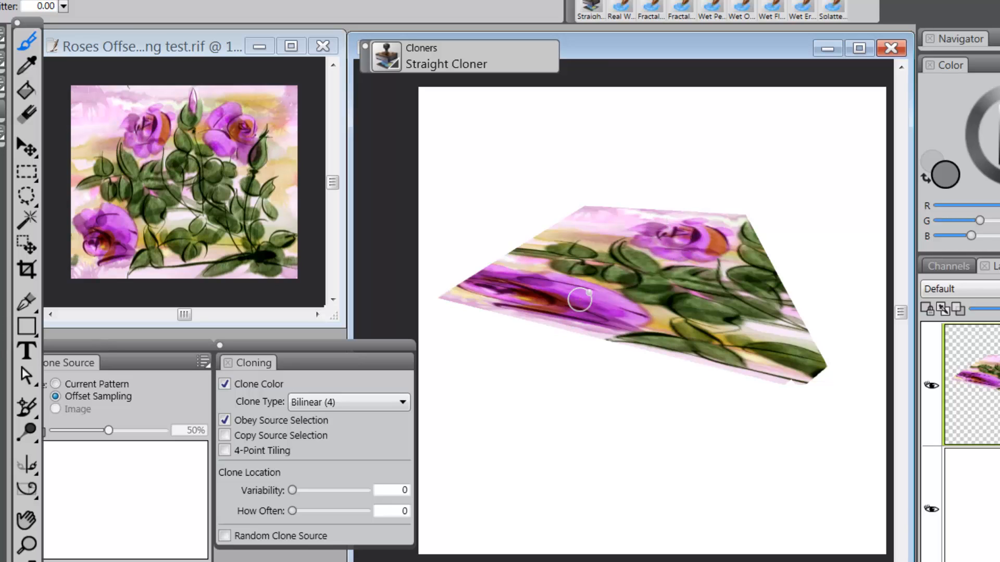
left_click(152, 51)
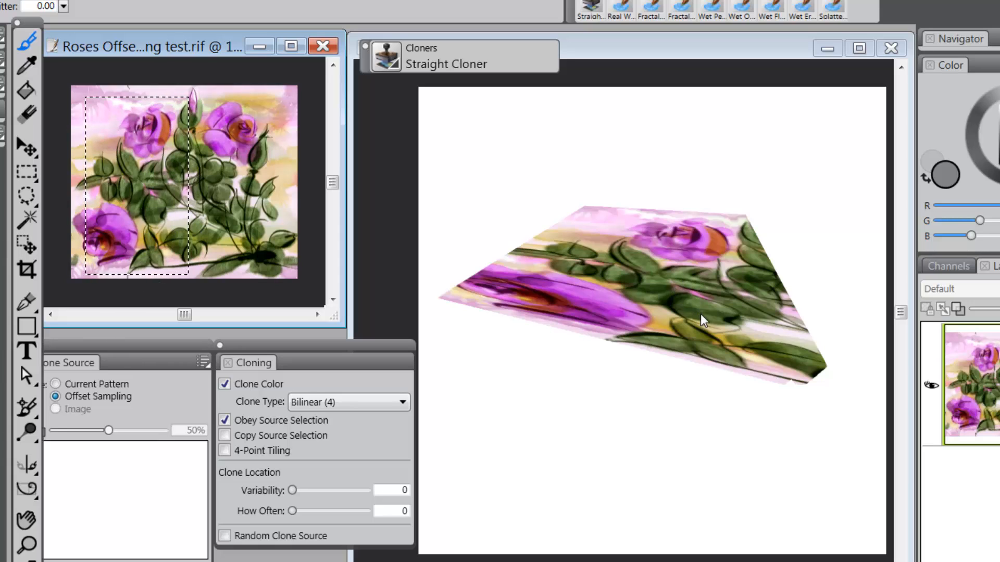
left_click(798, 94)
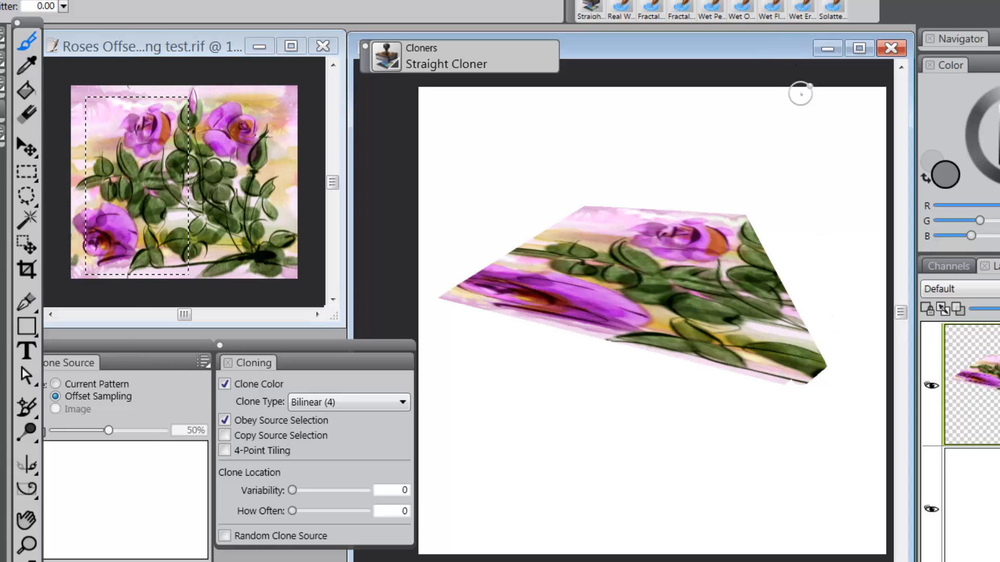
mouse_move(808, 391)
left_mouse_down()
mouse_move(827, 363)
mouse_move(767, 385)
mouse_move(790, 377)
mouse_move(786, 391)
mouse_move(832, 406)
left_mouse_up()
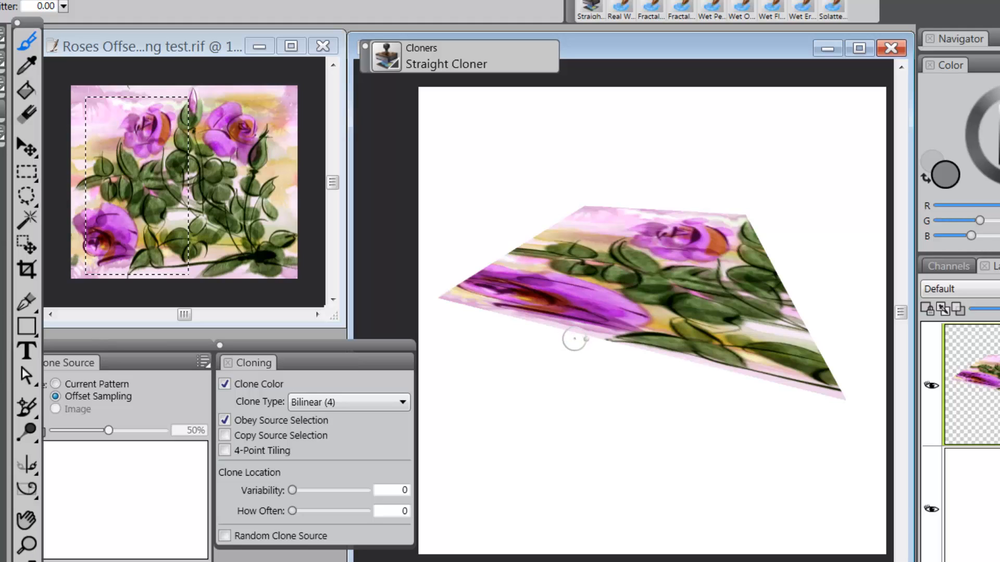
key("ctrl+z")
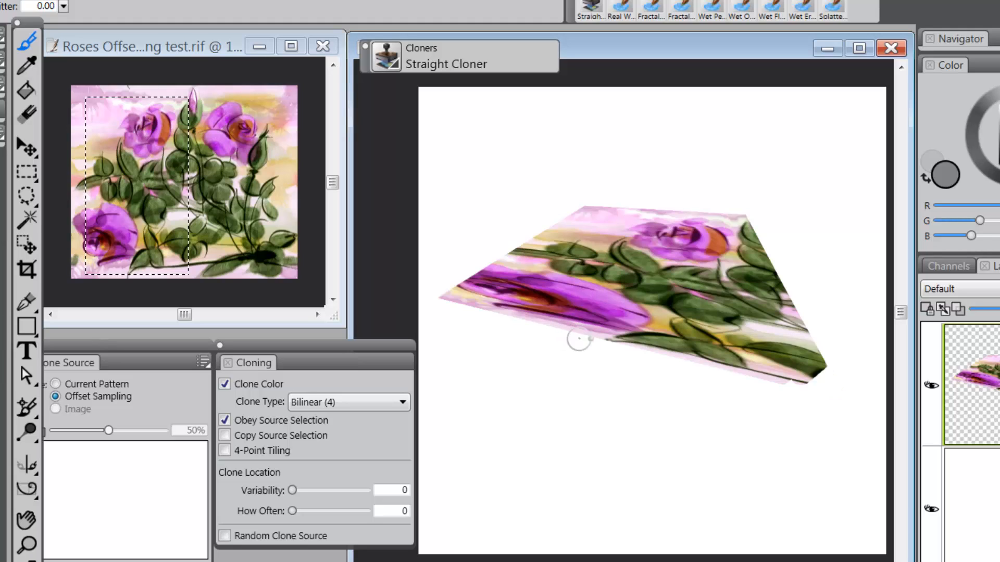
key("ctrl+z")
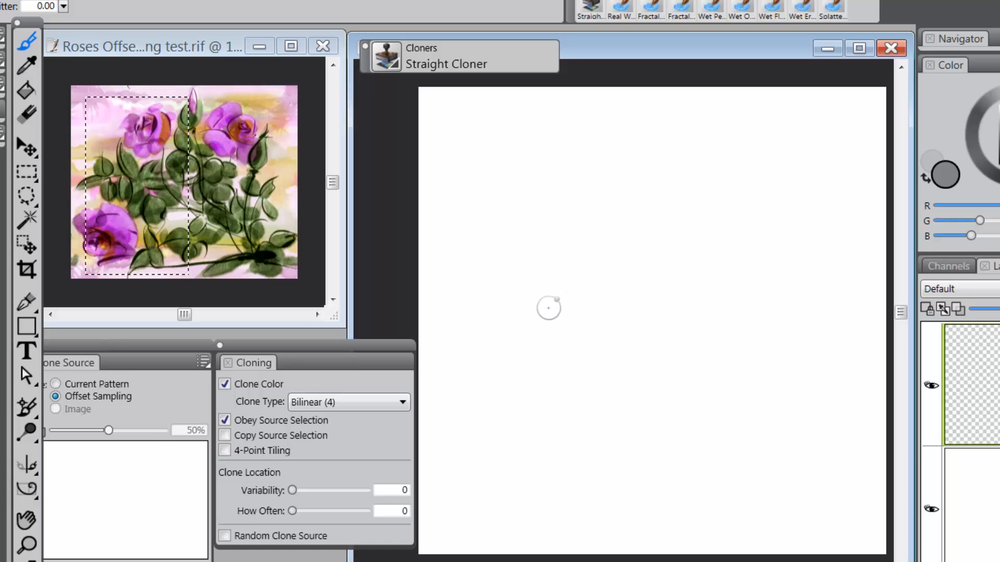
Replace the clone destination points with four points placed clockwise as a tall upright rectangle on the untitled canvas
key("alt")
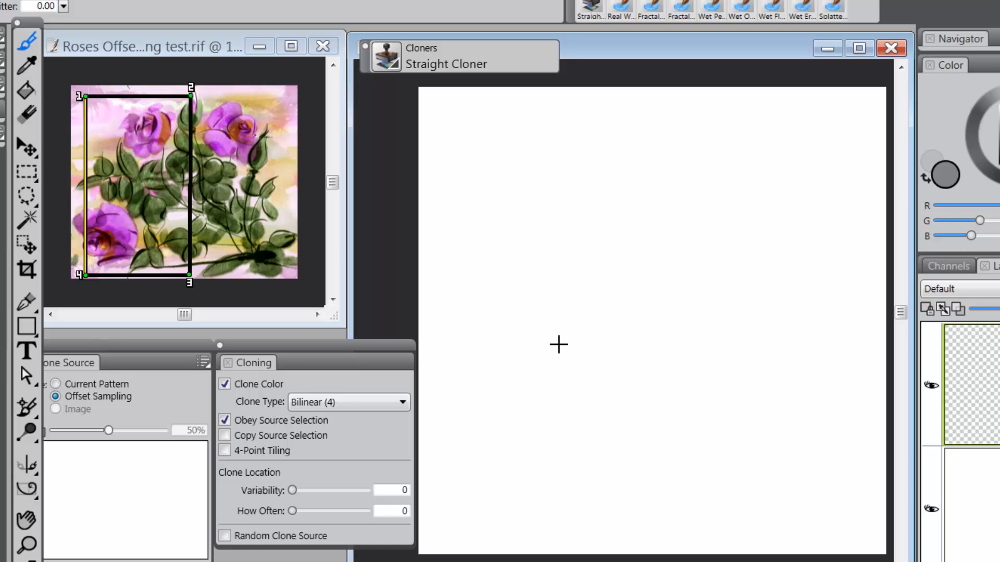
left_click(554, 340)
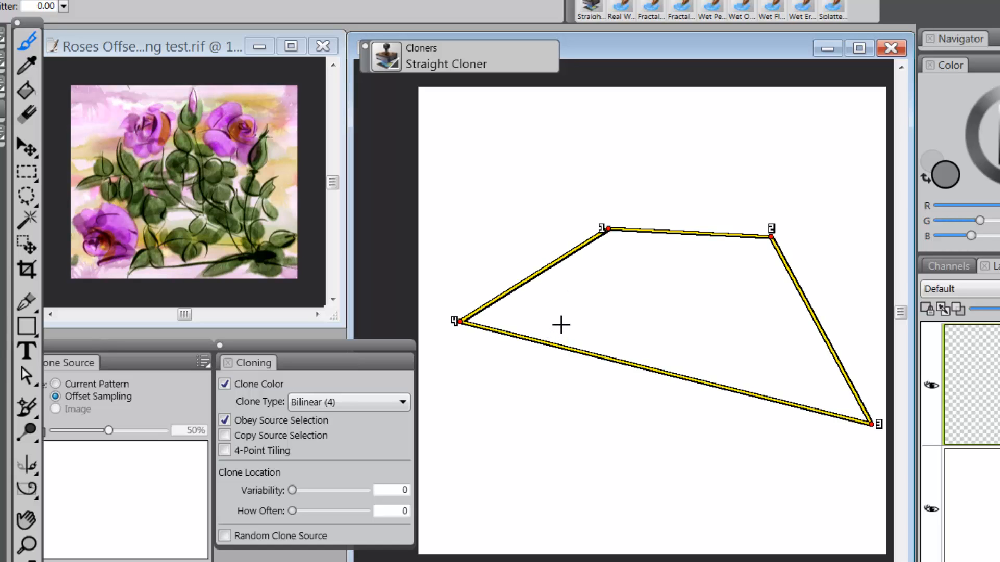
left_click(507, 121, "alt+shift")
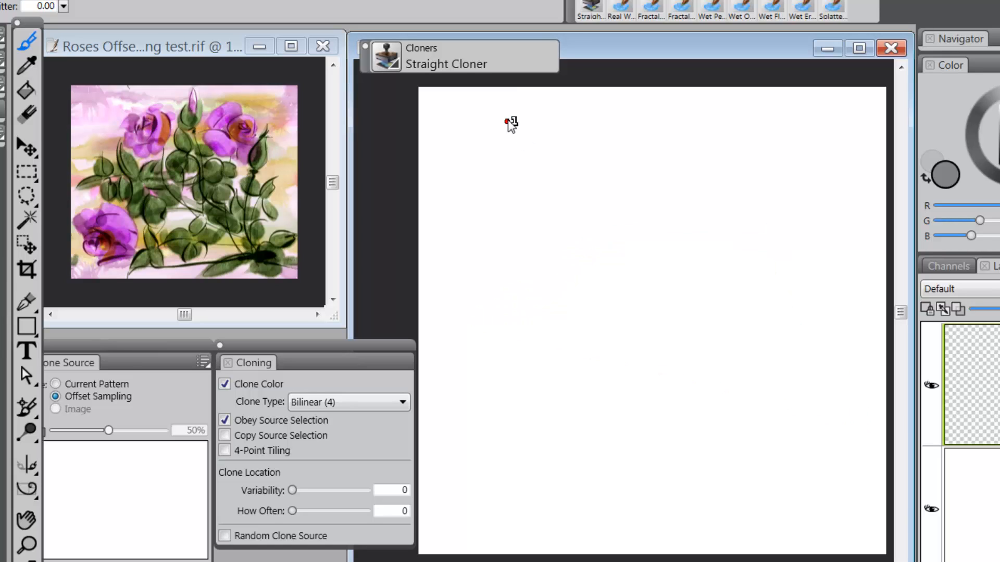
left_click(718, 124, "alt+shift")
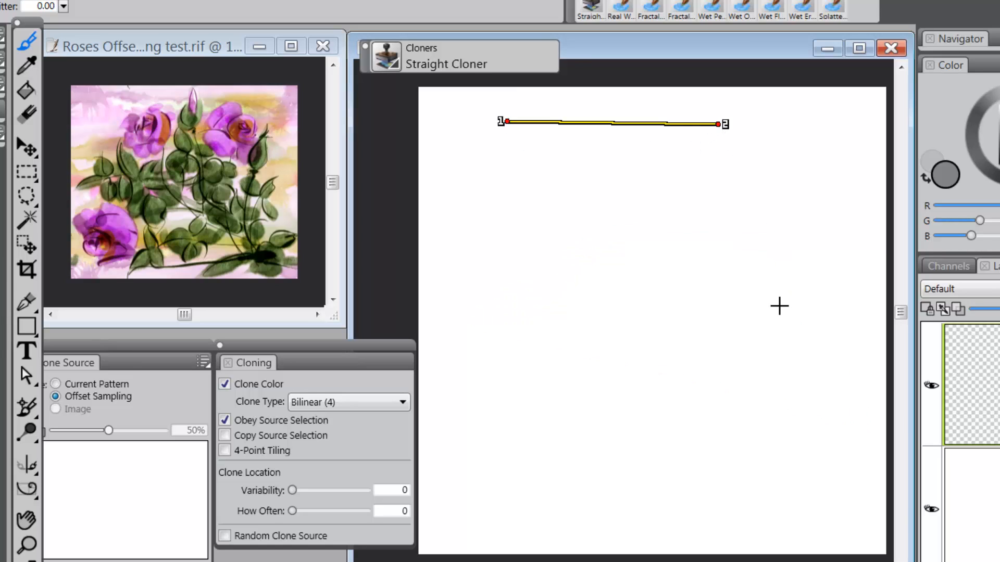
left_click(735, 450, "alt+shift")
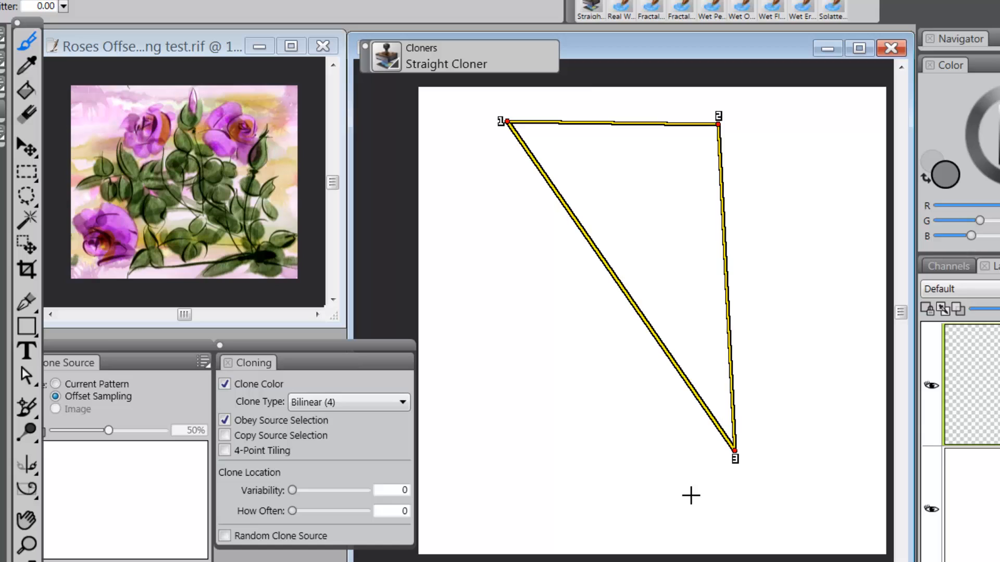
left_click(504, 451, "alt+shift")
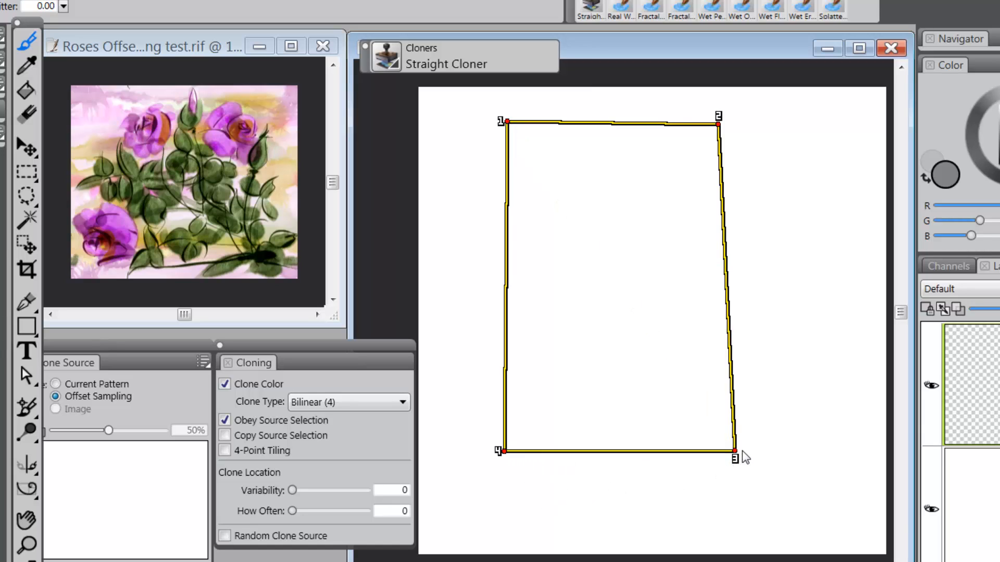
Straighten the destination rectangle by adjusting points 3, 4 and 1, and paint the selected part of the roses within it
left_click_drag(736, 458, 721, 464)
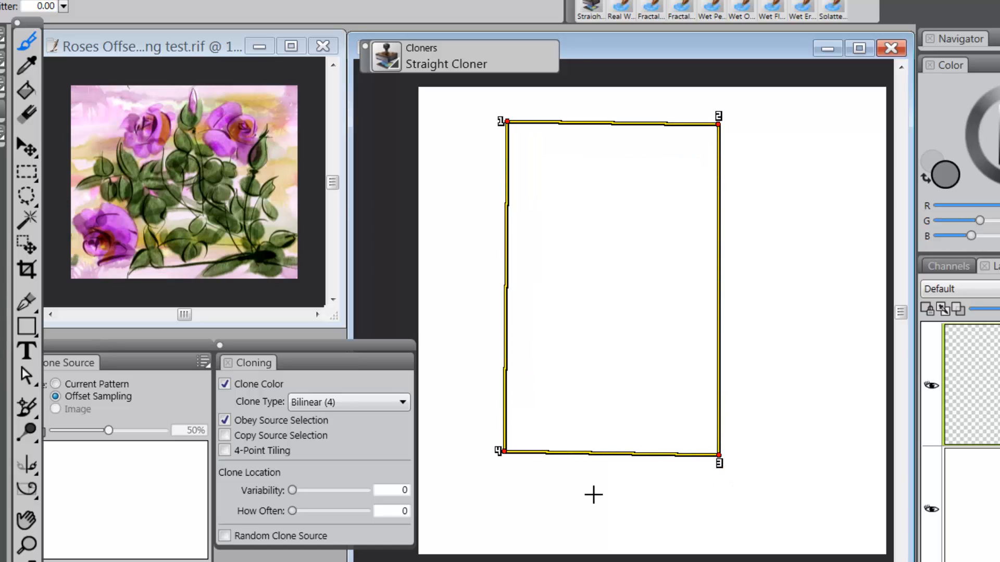
mouse_move(503, 456)
left_mouse_down()
mouse_move(507, 464)
mouse_move(499, 457)
left_mouse_up()
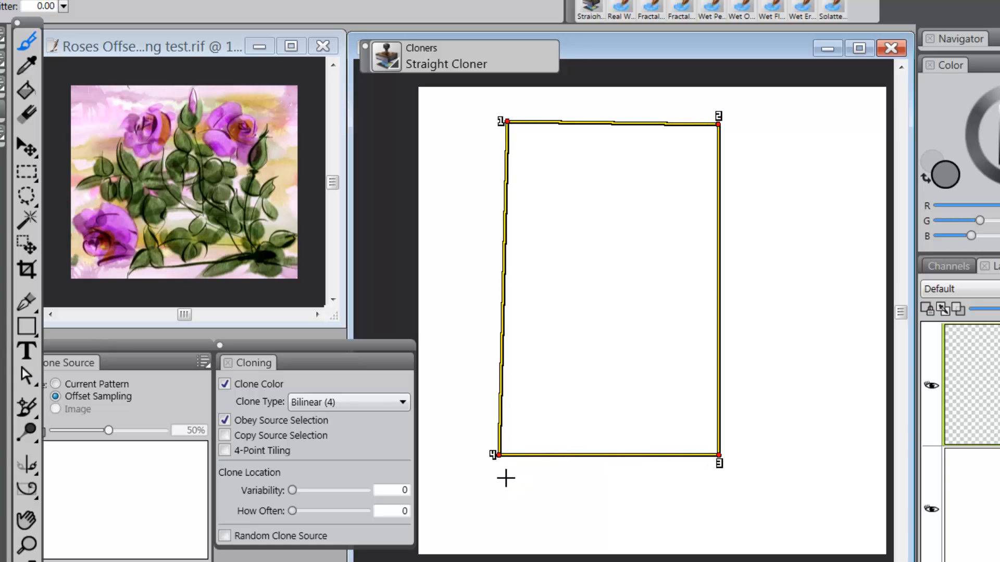
mouse_move(507, 123)
left_mouse_down()
mouse_move(495, 121)
mouse_move(500, 130)
left_mouse_up()
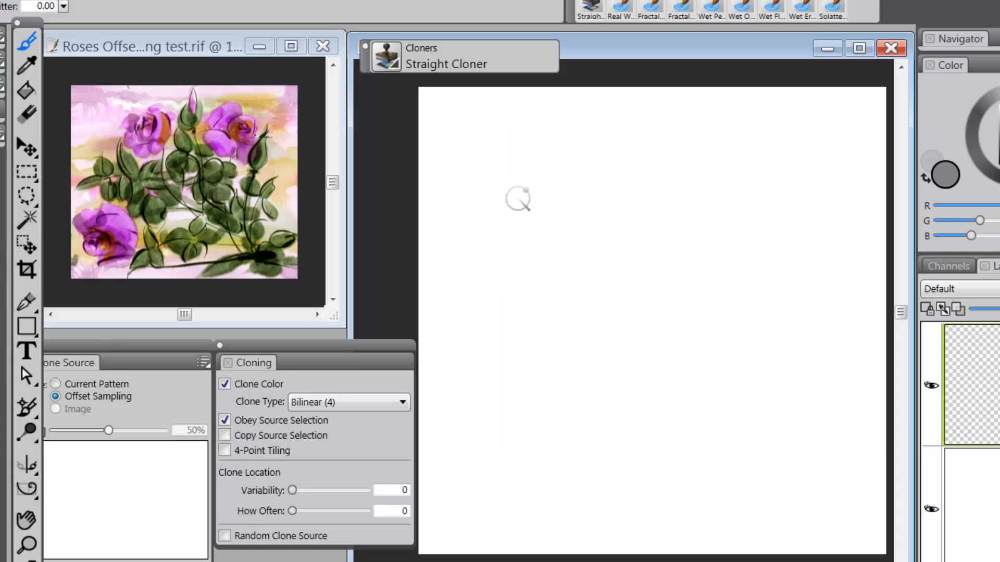
mouse_move(556, 174)
left_mouse_down()
mouse_move(519, 191)
mouse_move(501, 172)
mouse_move(514, 138)
mouse_move(465, 152)
mouse_move(490, 117)
mouse_move(467, 120)
mouse_move(504, 134)
mouse_move(576, 105)
mouse_move(588, 121)
mouse_move(569, 151)
mouse_move(654, 116)
mouse_move(676, 123)
mouse_move(646, 175)
mouse_move(694, 177)
mouse_move(659, 262)
mouse_move(664, 282)
mouse_move(717, 272)
mouse_move(673, 361)
mouse_move(676, 393)
mouse_move(700, 379)
mouse_move(665, 457)
mouse_move(685, 449)
mouse_move(717, 399)
mouse_move(635, 459)
mouse_move(676, 332)
mouse_move(609, 419)
mouse_move(580, 443)
mouse_move(556, 439)
mouse_move(576, 382)
mouse_move(614, 332)
mouse_move(558, 368)
mouse_move(487, 443)
mouse_move(464, 451)
mouse_move(475, 375)
mouse_move(536, 309)
mouse_move(522, 306)
mouse_move(457, 360)
mouse_move(431, 365)
mouse_move(503, 203)
mouse_move(474, 225)
mouse_move(470, 189)
mouse_move(560, 122)
mouse_move(619, 130)
mouse_move(563, 215)
mouse_move(578, 225)
mouse_move(649, 199)
mouse_move(614, 172)
mouse_move(514, 249)
mouse_move(492, 313)
mouse_move(501, 322)
mouse_move(555, 278)
mouse_move(654, 235)
mouse_move(675, 237)
mouse_move(620, 347)
mouse_move(655, 328)
left_mouse_up()
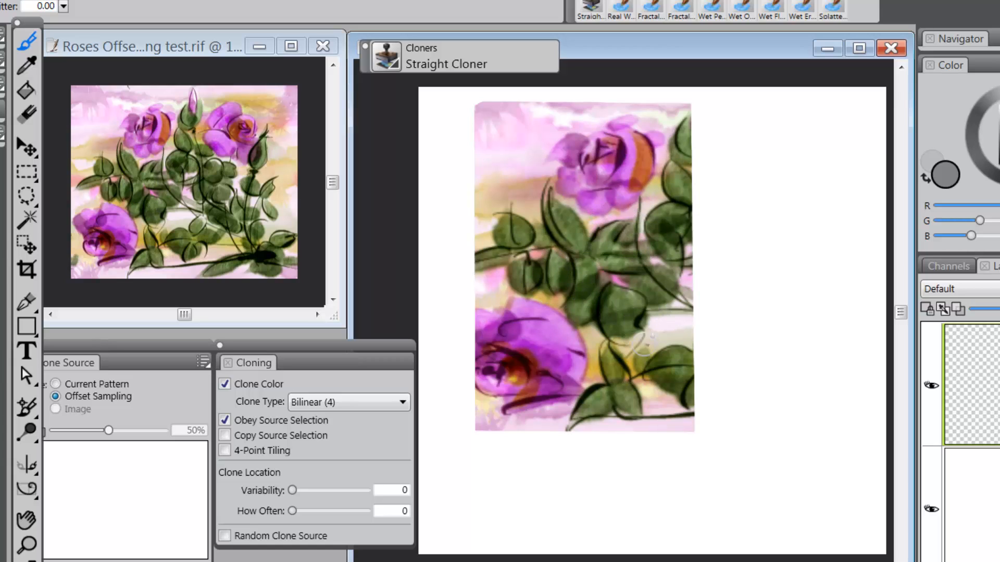